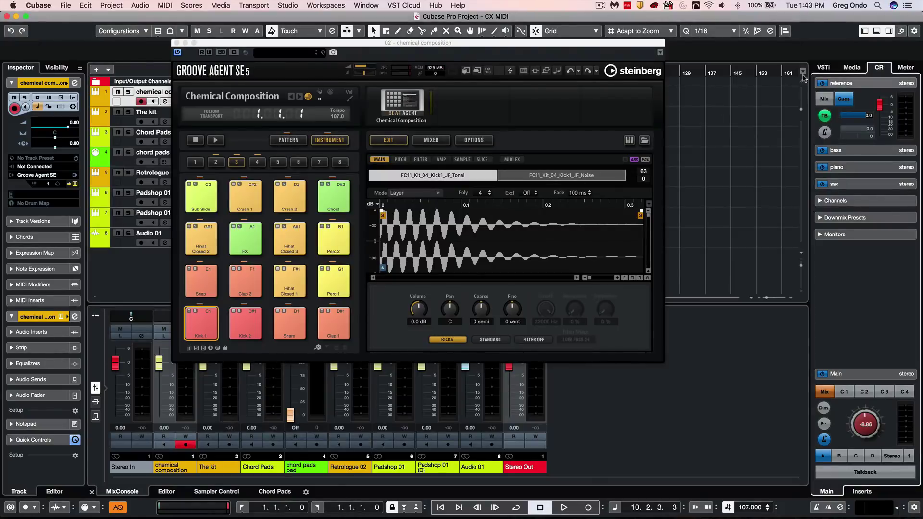
left_click(849, 68)
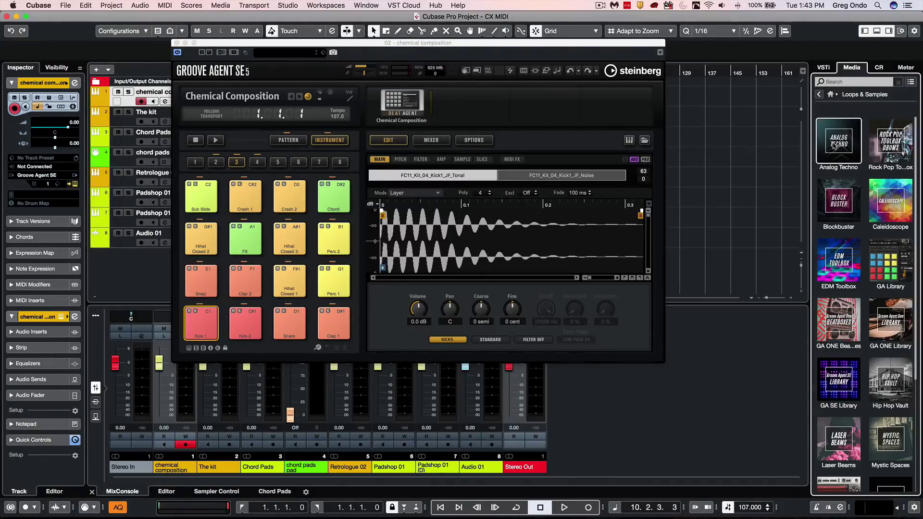
left_click(818, 94)
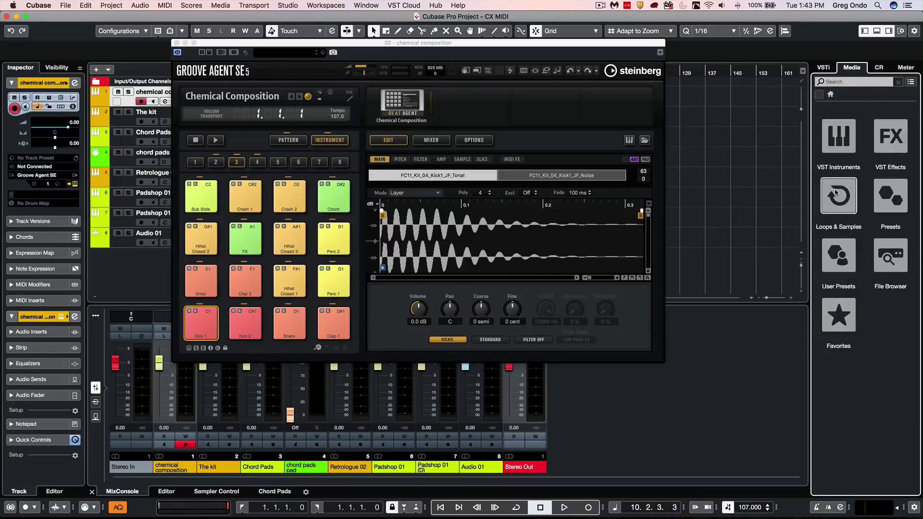
left_click(839, 196)
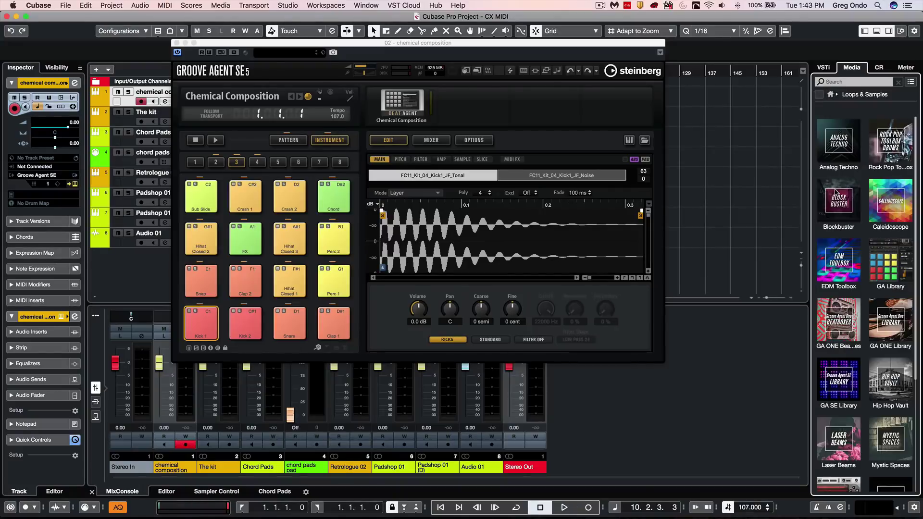
left_click(846, 143)
left_click(846, 258)
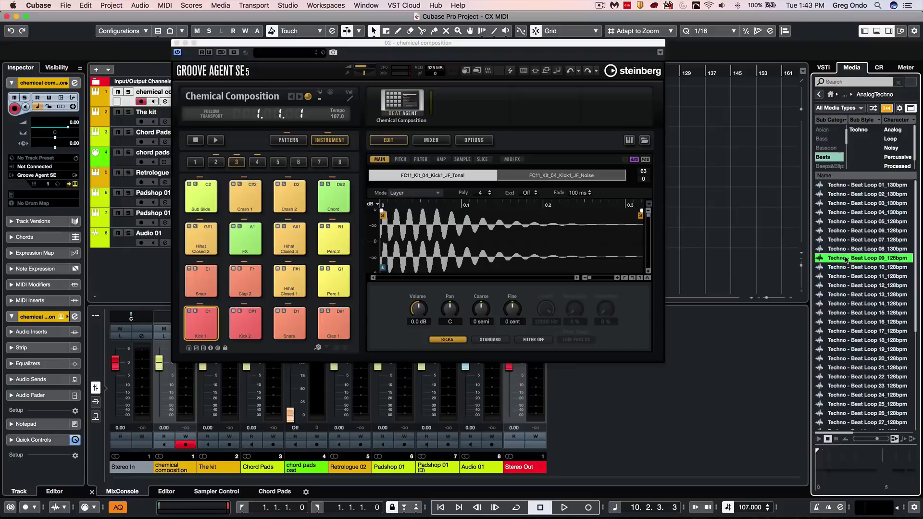
left_click(869, 340)
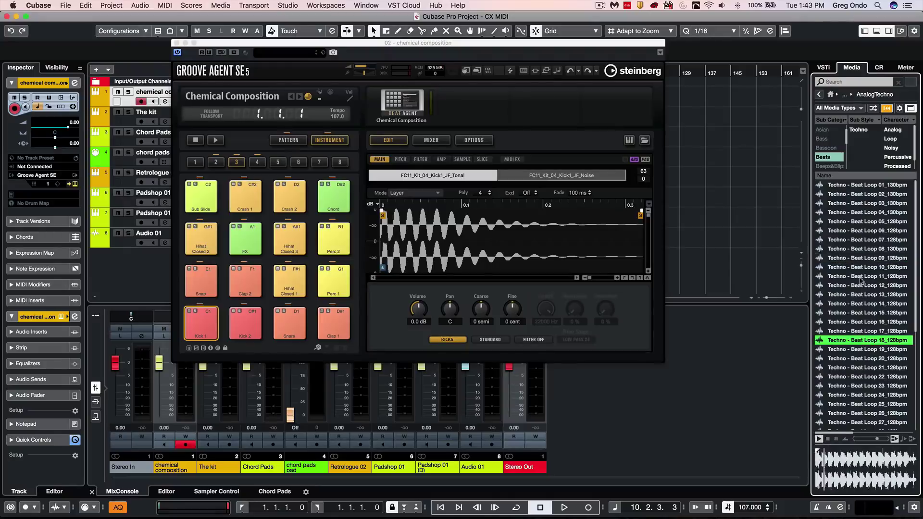
scroll(861, 280, "down", 5)
left_click(866, 325)
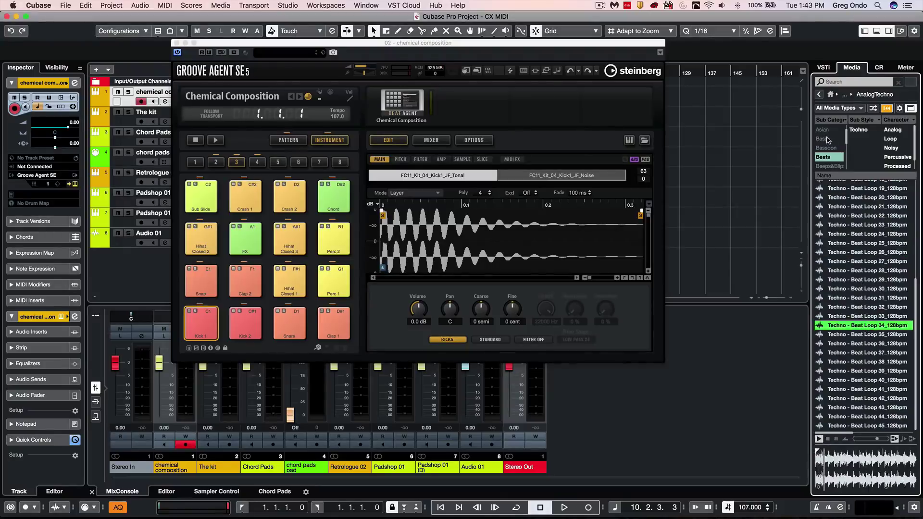
left_click(828, 138)
left_click(866, 258)
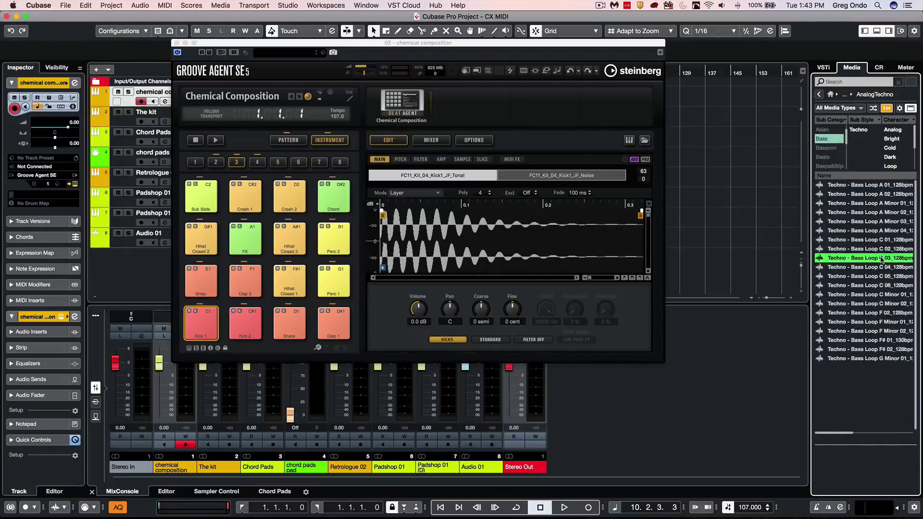
left_click(820, 94)
left_click(838, 197)
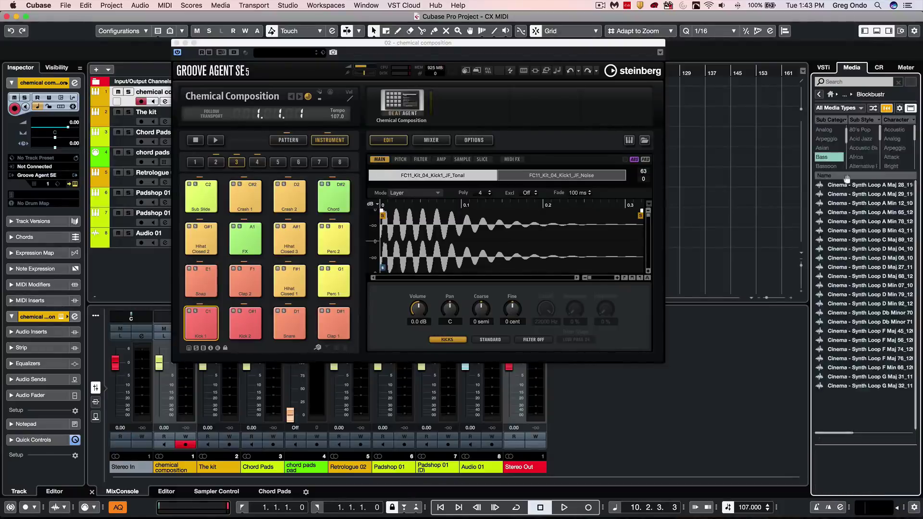
left_click(855, 221)
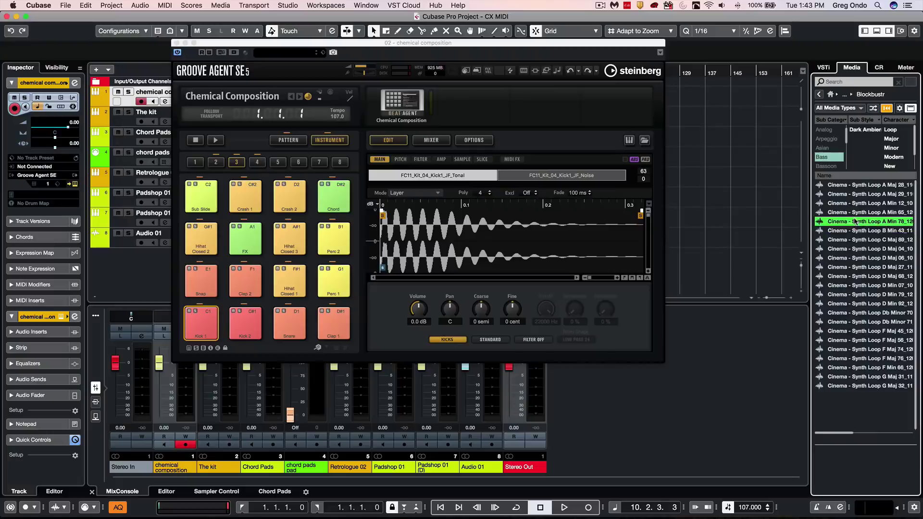
left_click(849, 287)
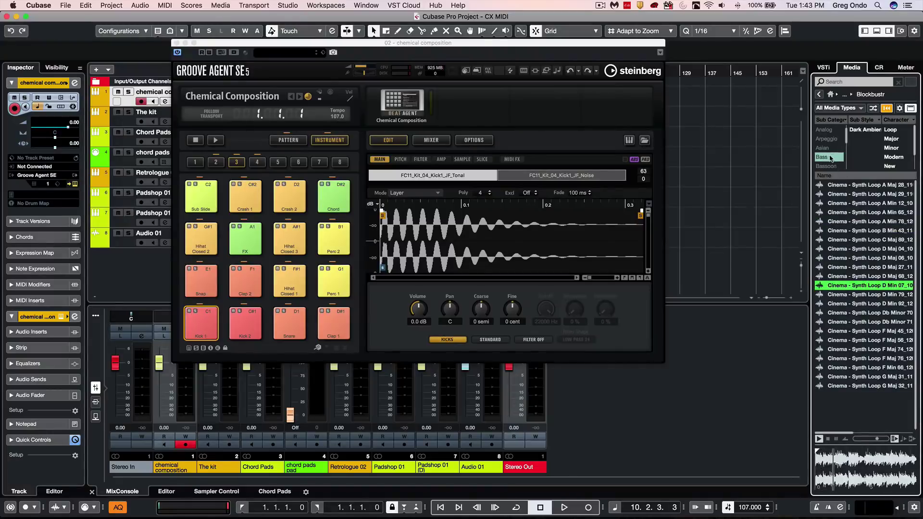
left_click(828, 138)
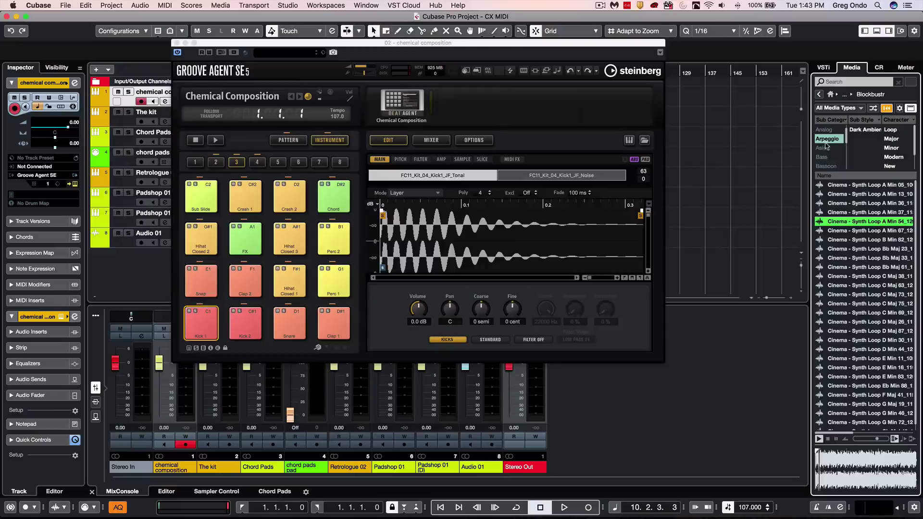
left_click(857, 313)
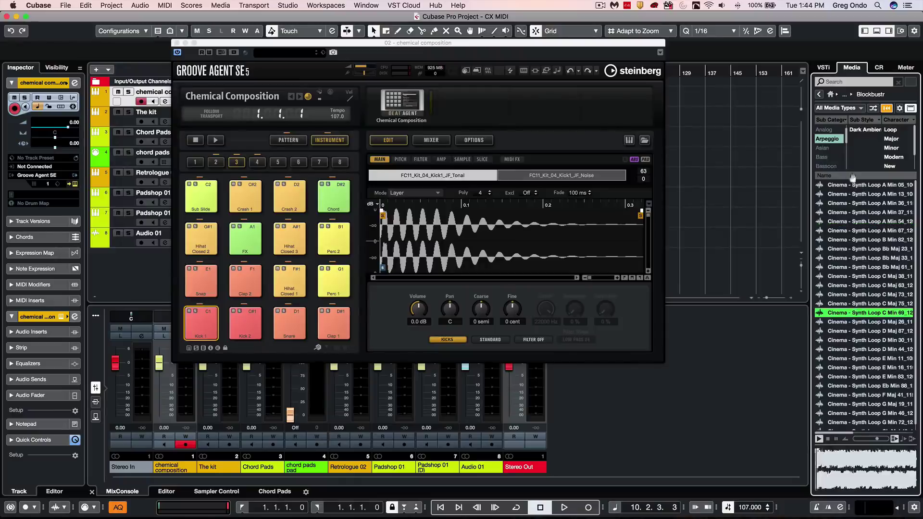
left_click(818, 95)
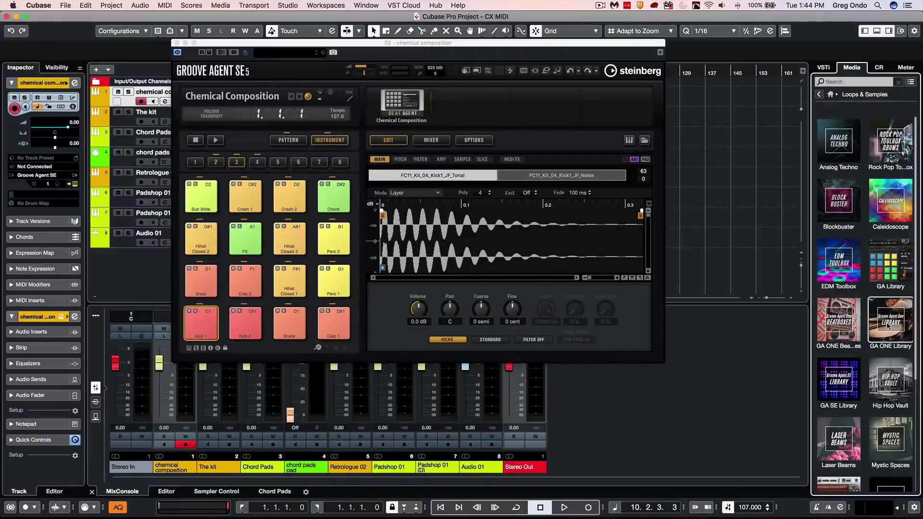
left_click(890, 377)
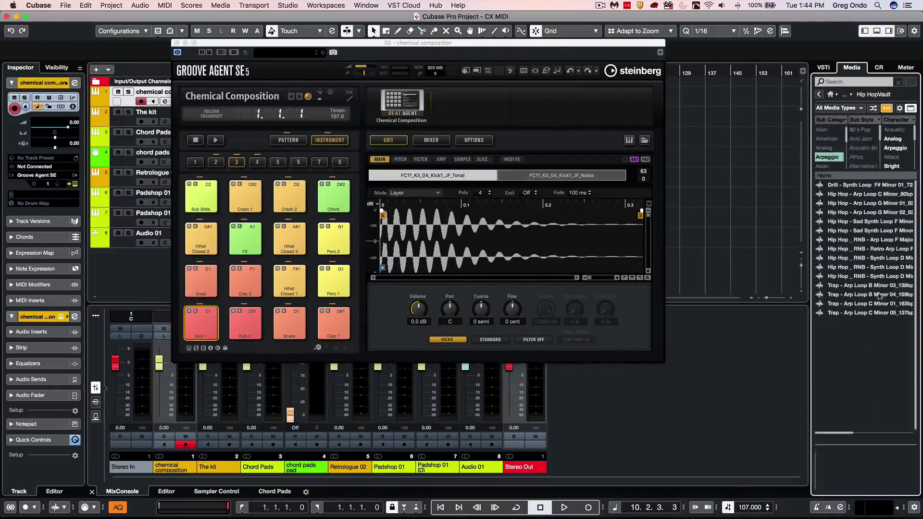
left_click(848, 240)
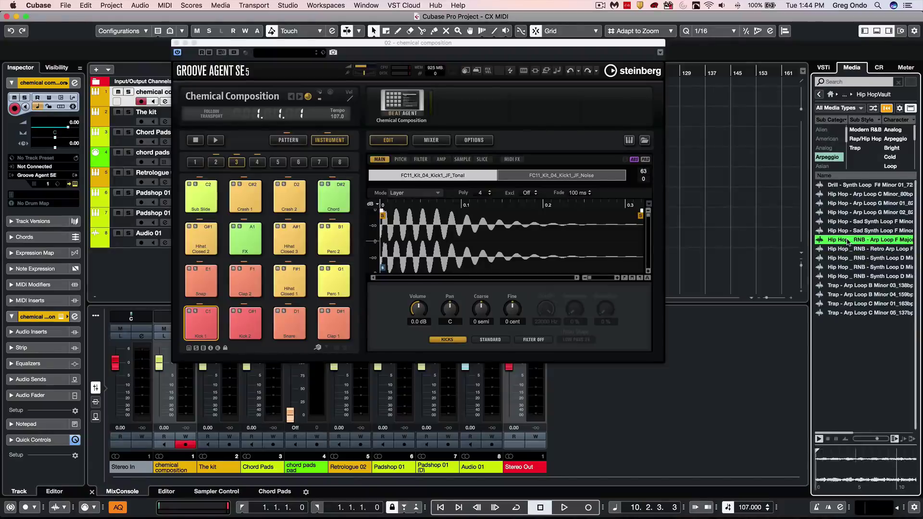
left_click(827, 158)
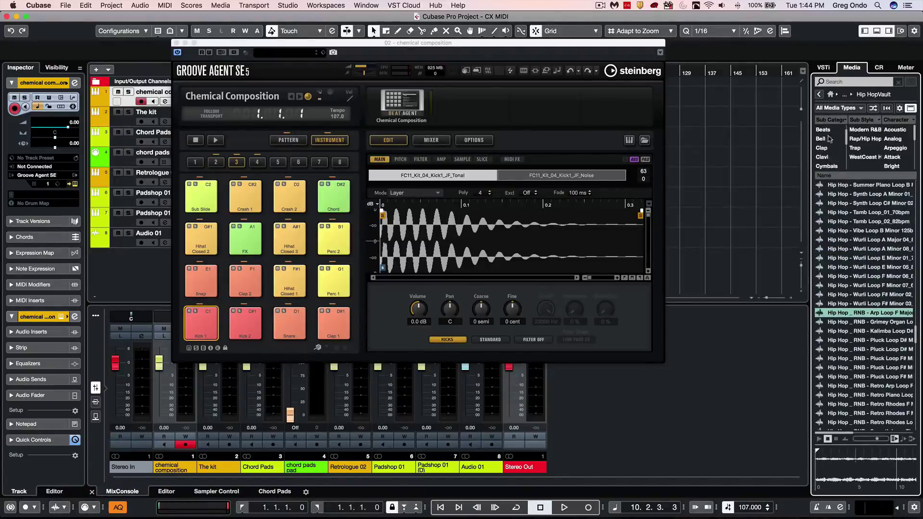
scroll(829, 140, "up", 1)
left_click(828, 130)
left_click(858, 261)
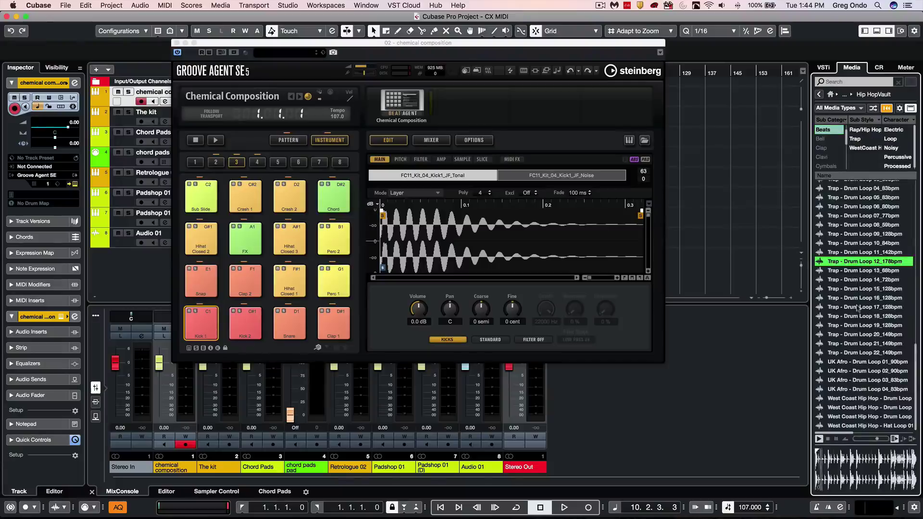
left_click(858, 335)
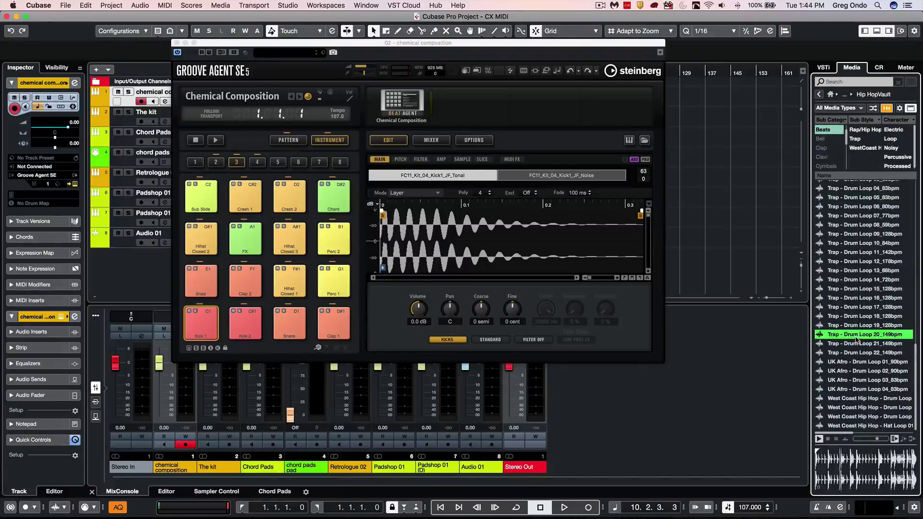
left_click(819, 95)
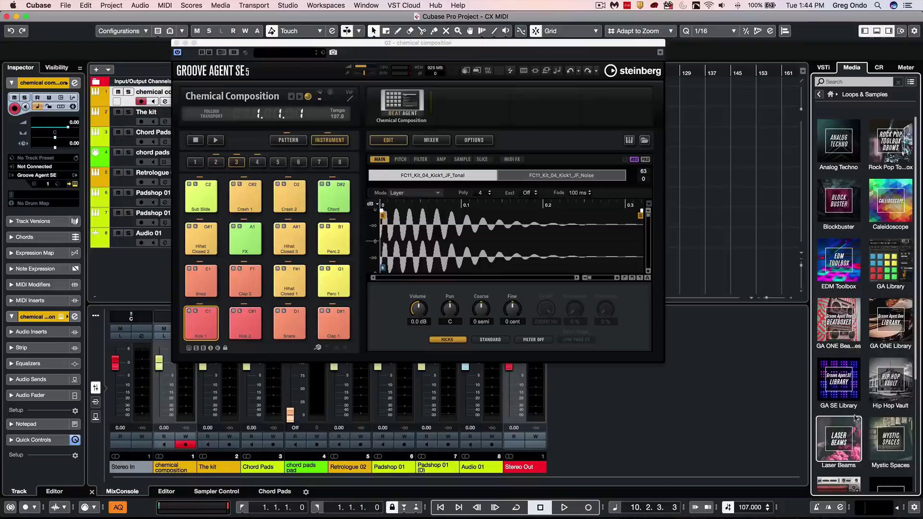
scroll(886, 380, "down", 3)
left_click(891, 368)
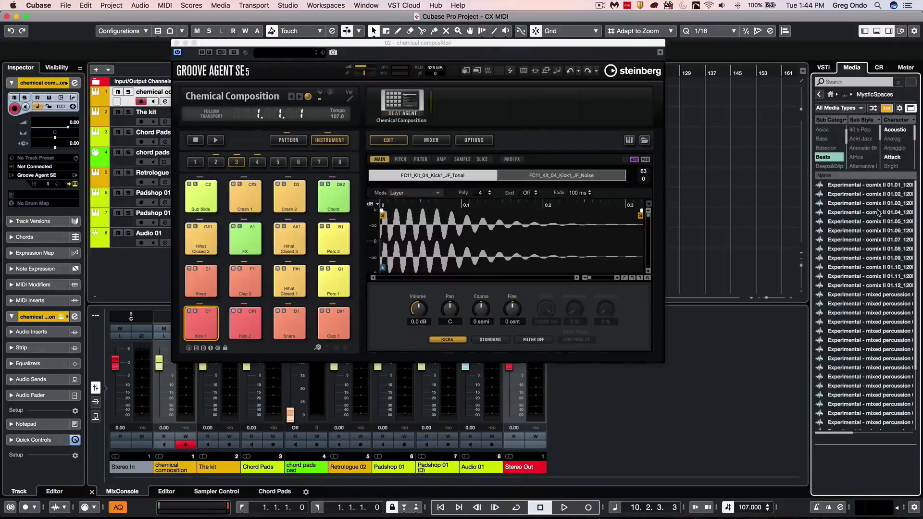
left_click(846, 222)
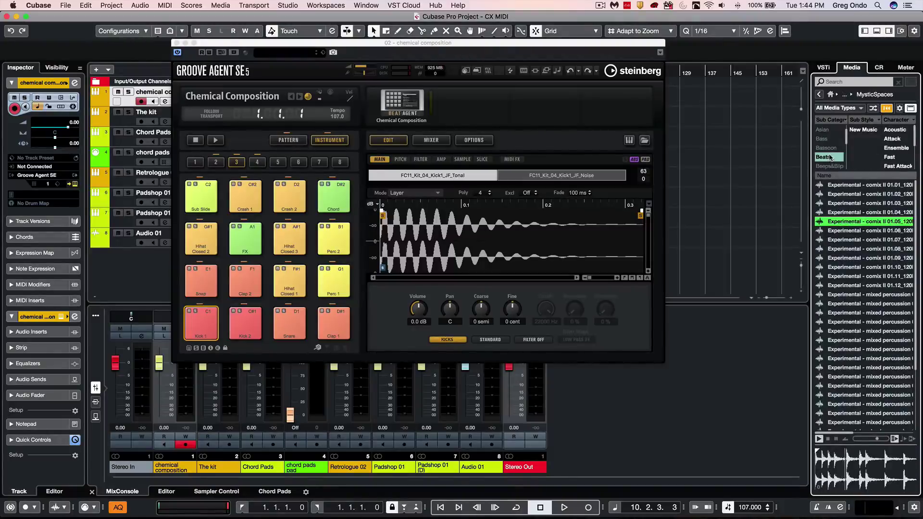
left_click(829, 156)
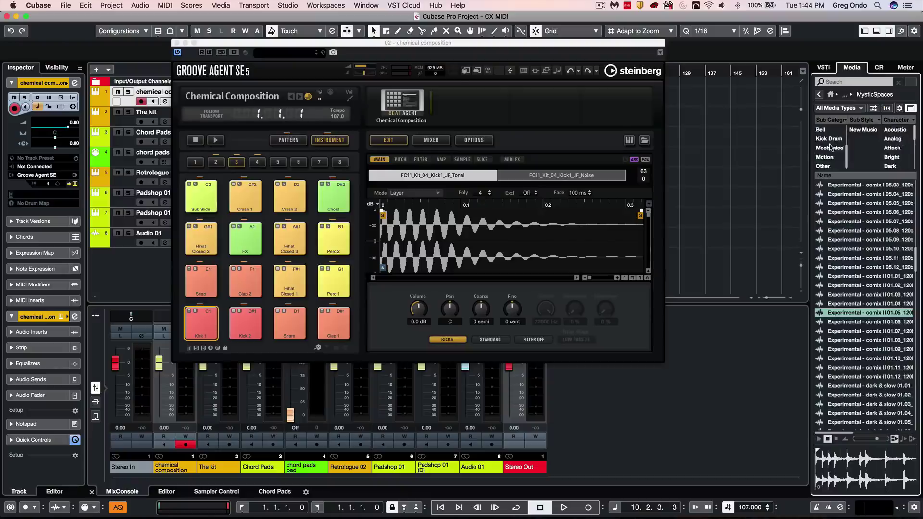
left_click(827, 158)
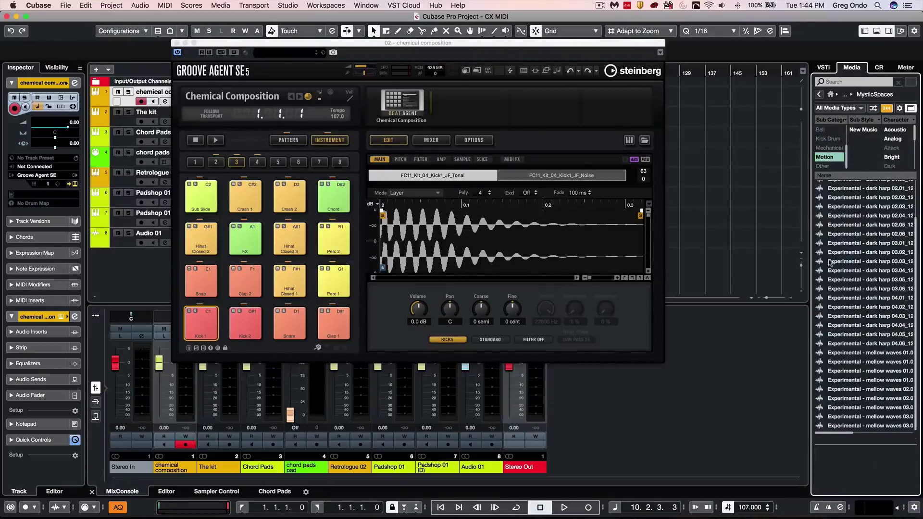
left_click(854, 337)
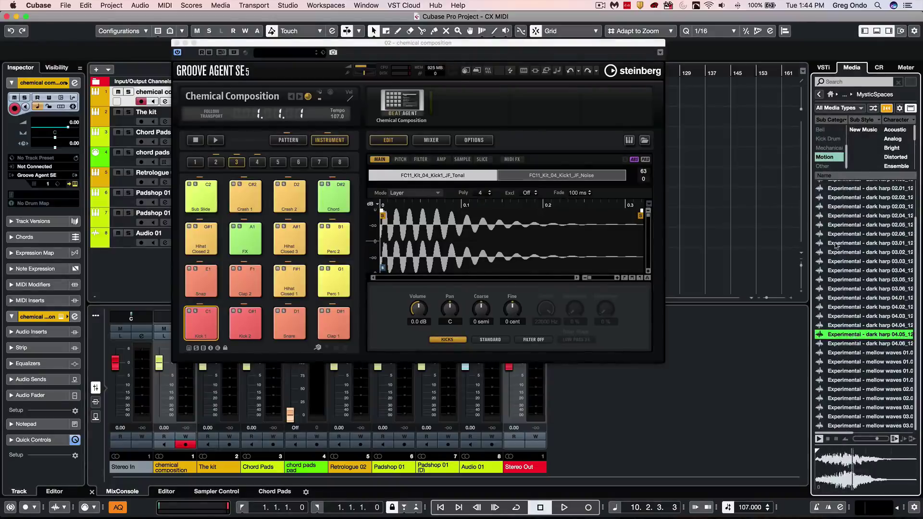
Open the Raw Ambience loop library and preview the Music Texture 16 loop.
left_click(819, 96)
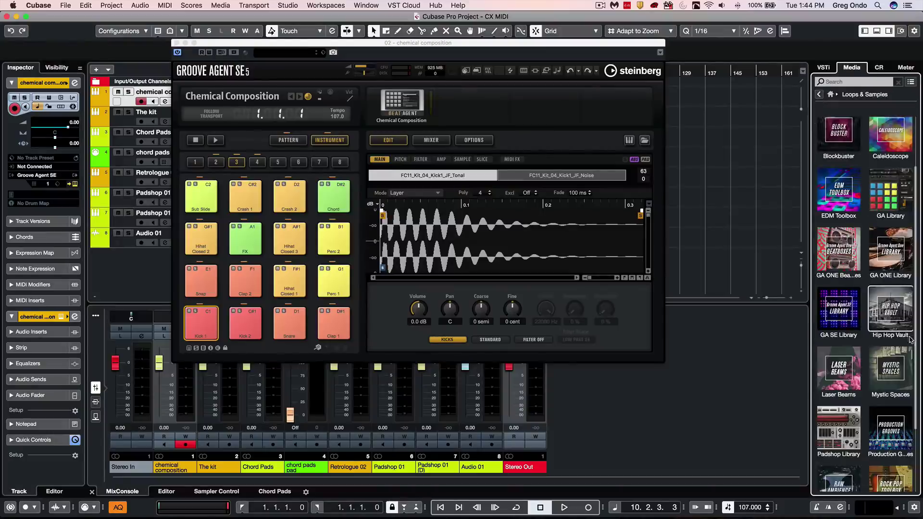
scroll(845, 423, "down", 2)
left_click(845, 430)
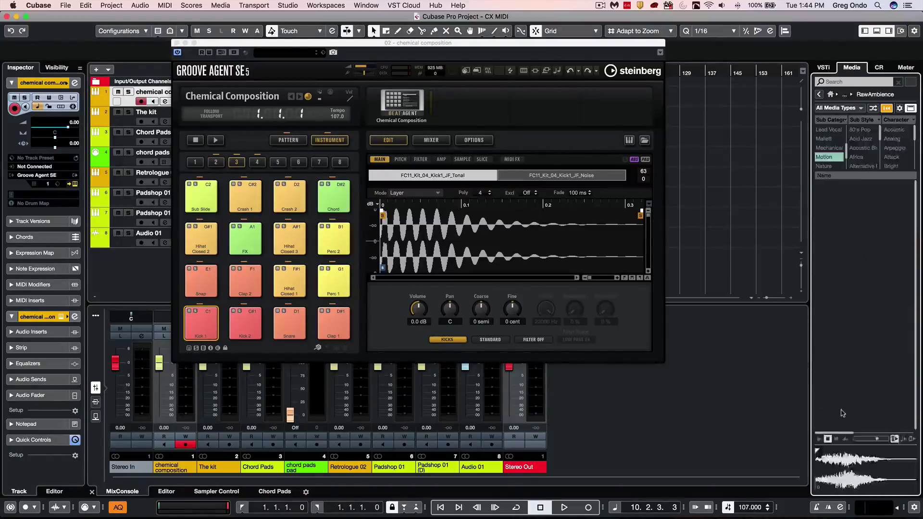
left_click(851, 322)
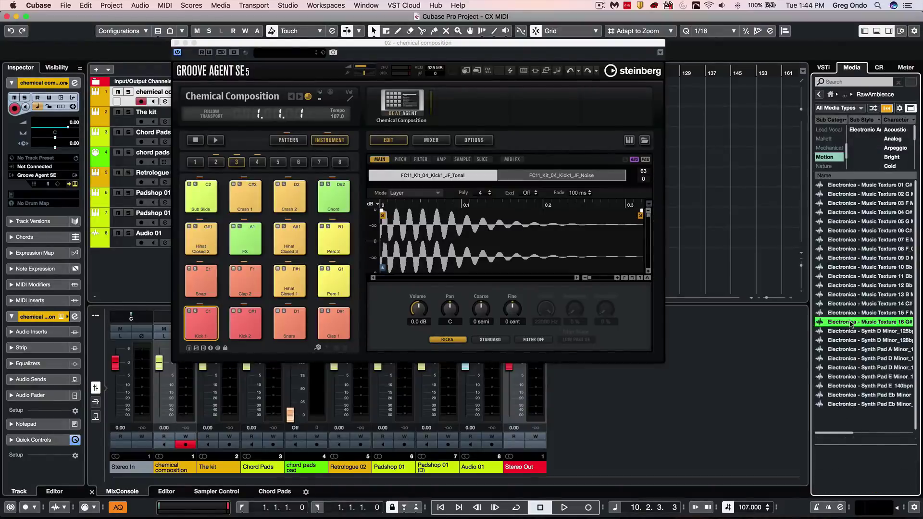
Filter the Raw Ambience loops by Motion, then by Beats, and audition drum loop 17.
left_click(834, 157)
scroll(835, 159, "up", 2)
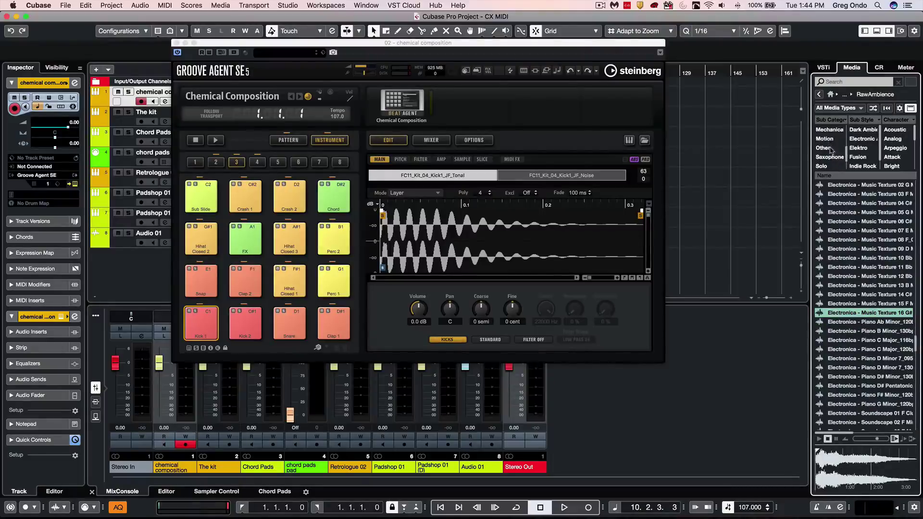
left_click(828, 138)
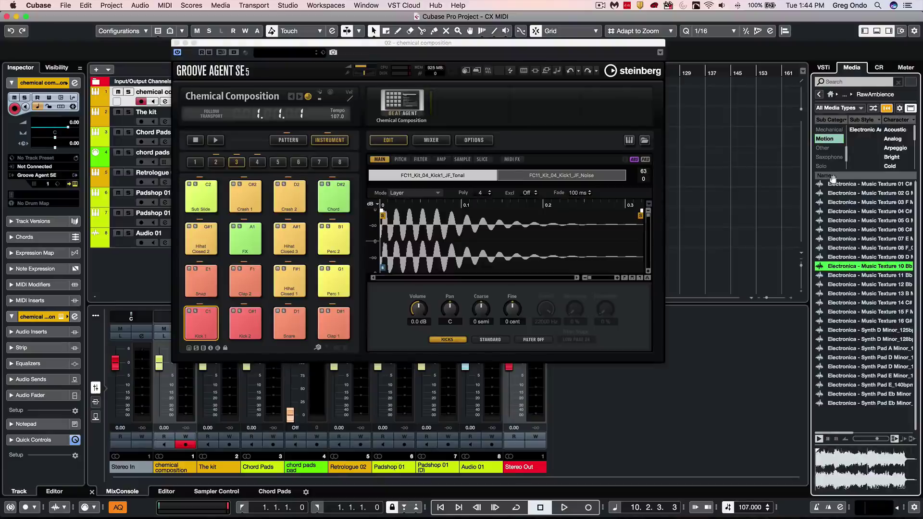
scroll(825, 156, "up", 4)
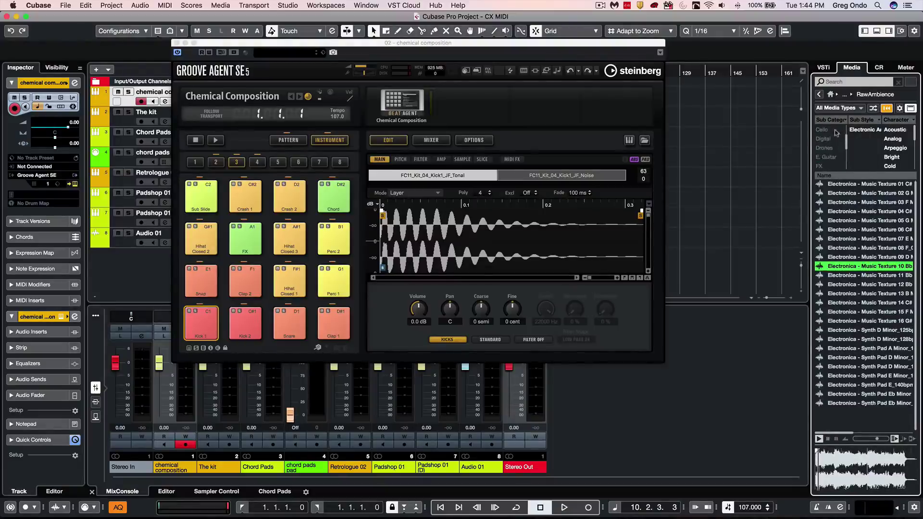
scroll(826, 152, "up", 3)
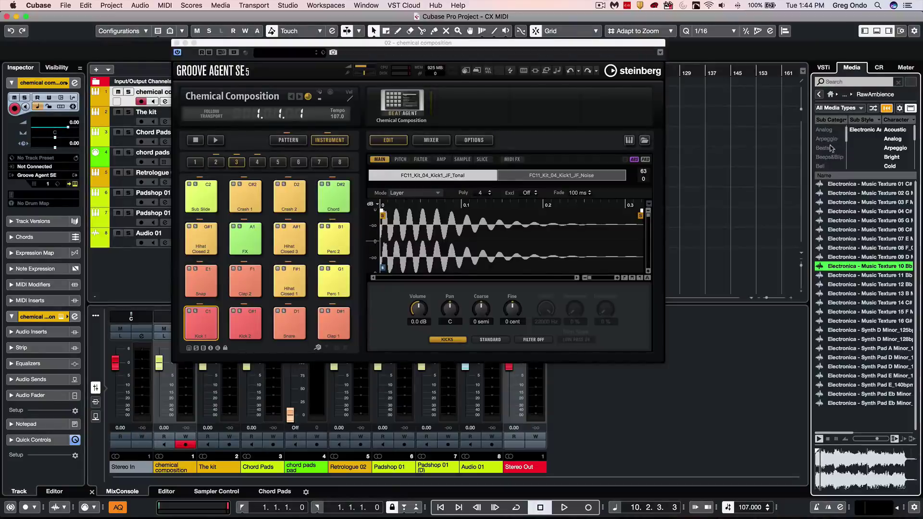
left_click(830, 149)
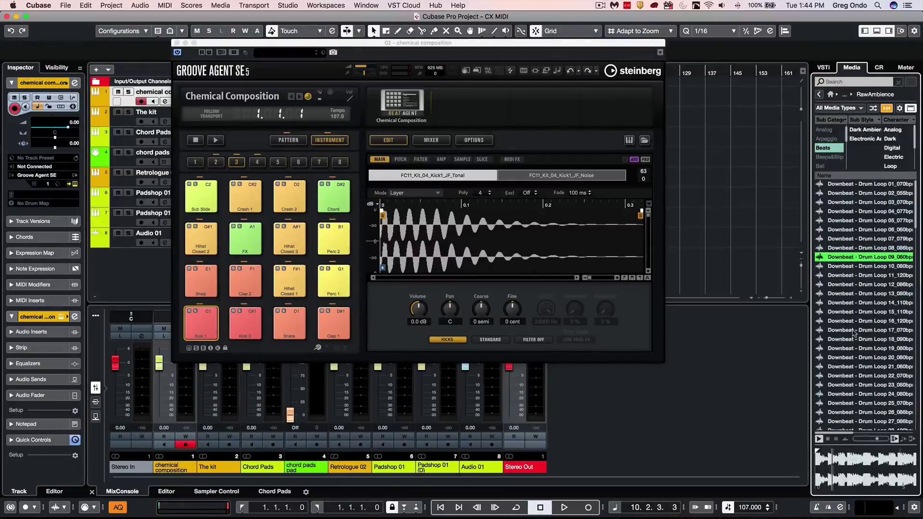
left_click(854, 331)
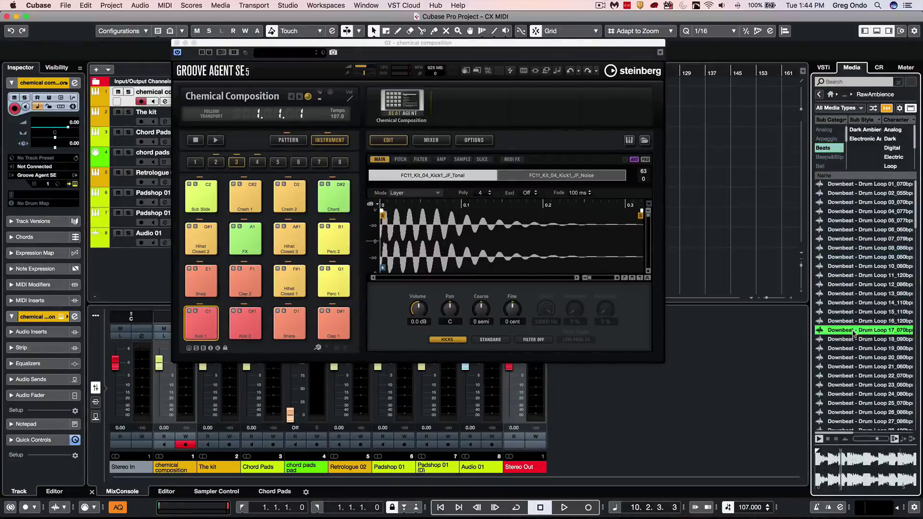
Open Soul Assembly and audition Alternative drum loop 55 and Hip Hop - Drum Loop 22_85bpm.
left_click(819, 96)
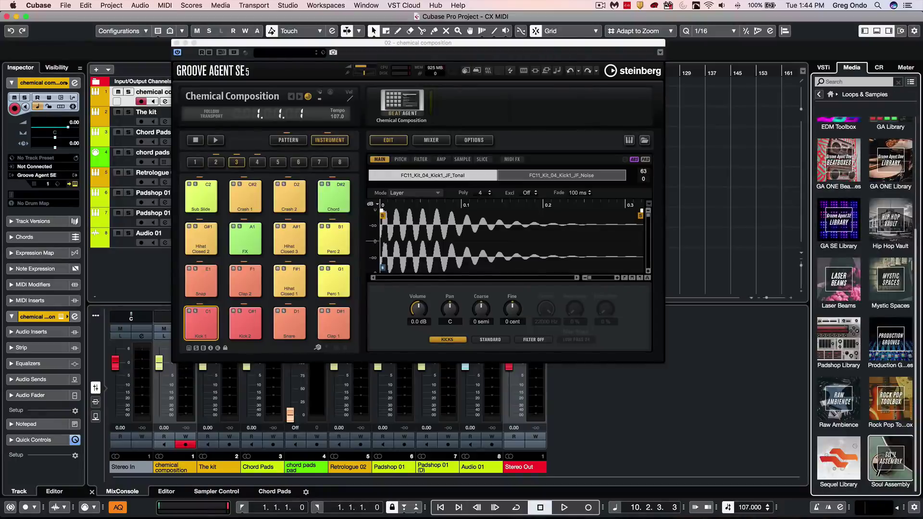
left_click(891, 456)
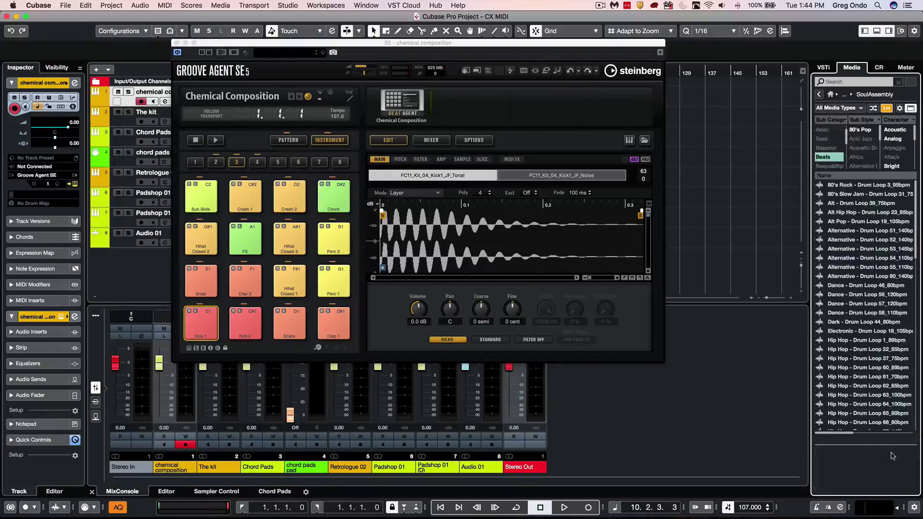
left_click(849, 269)
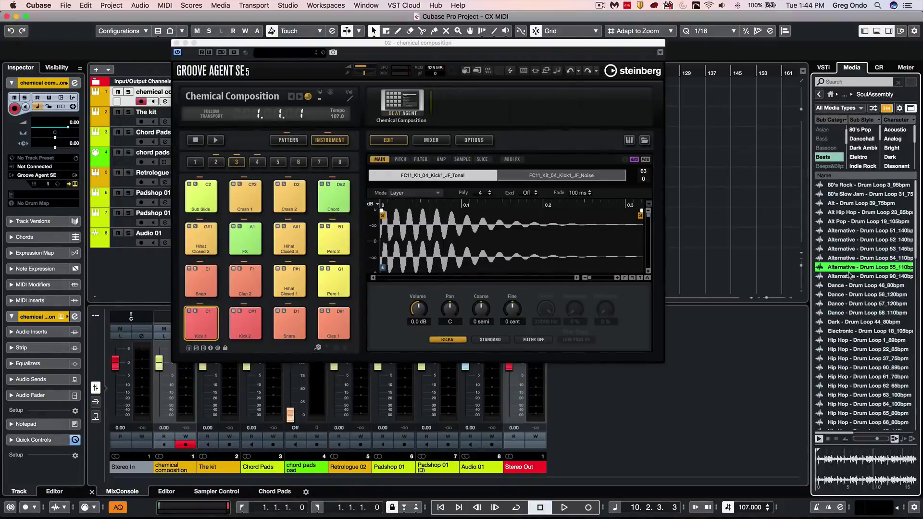
left_click(855, 353)
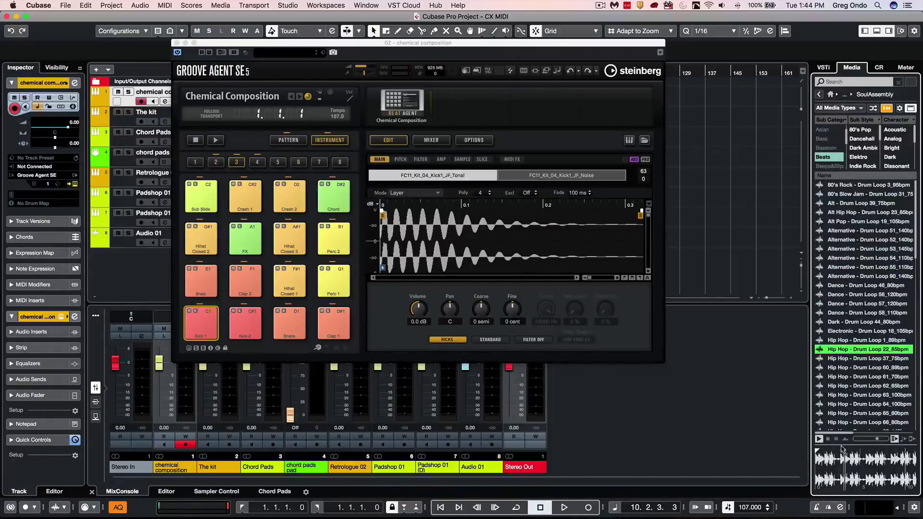
left_click_drag(851, 457, 717, 258)
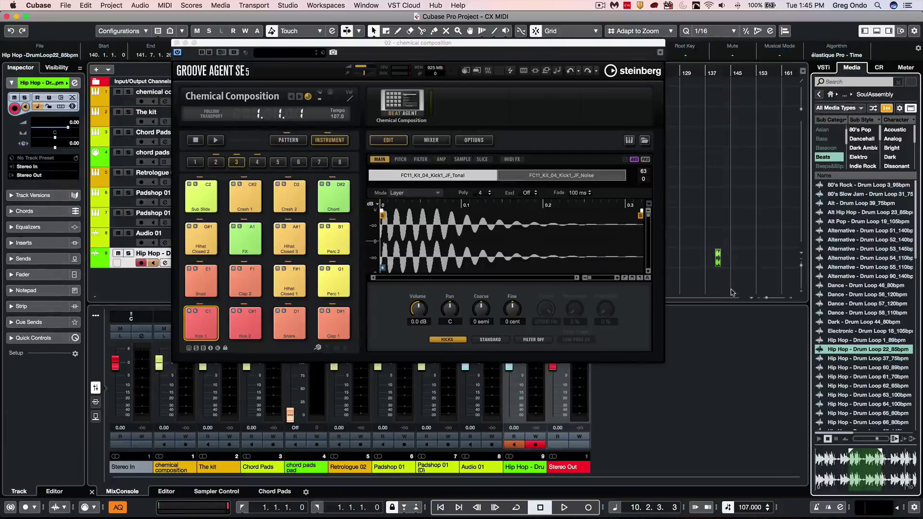
key("super+z")
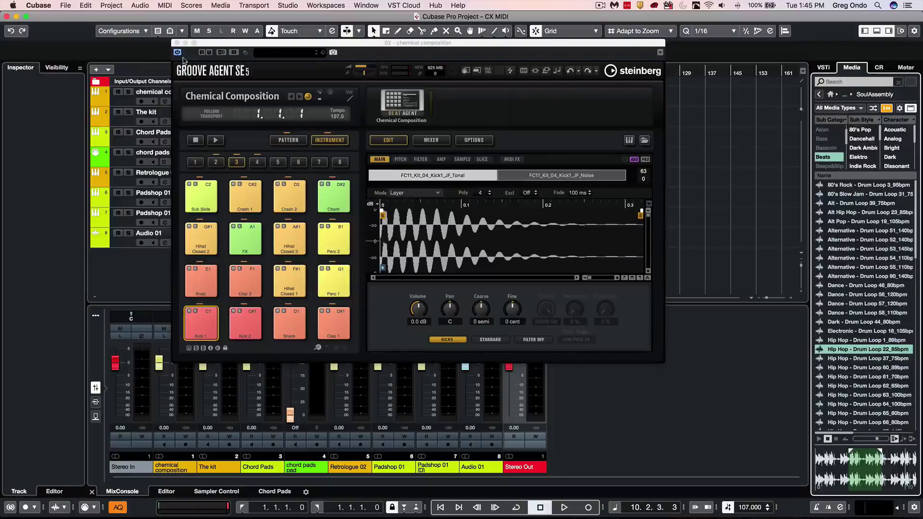
Select the chemical composition track, resize Groove Agent SE, and toggle full screen and keyboard off again.
left_click(122, 102)
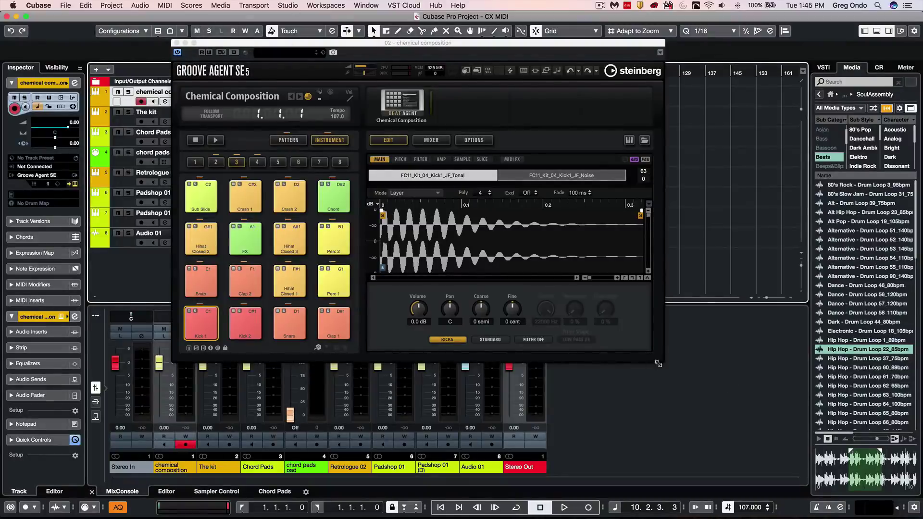
mouse_move(662, 365)
left_mouse_down()
mouse_move(683, 399)
mouse_move(686, 385)
mouse_move(658, 359)
left_mouse_up()
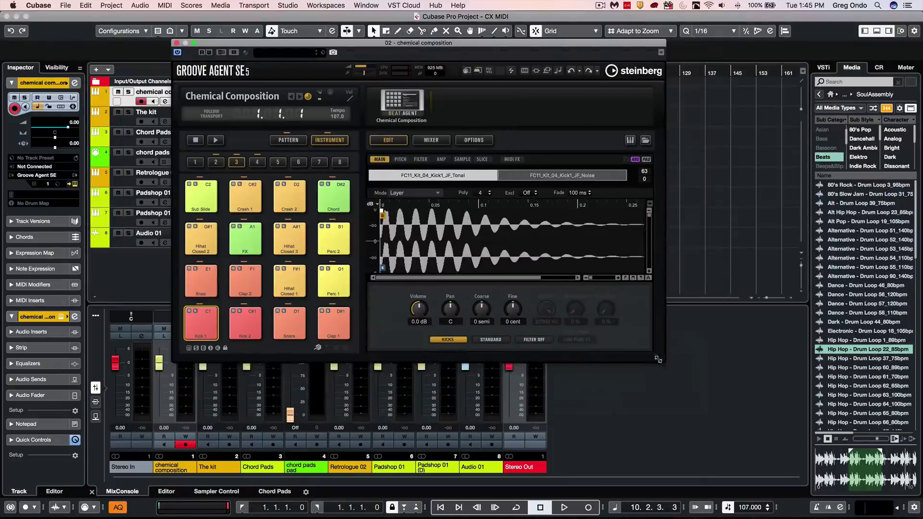
left_click(194, 43)
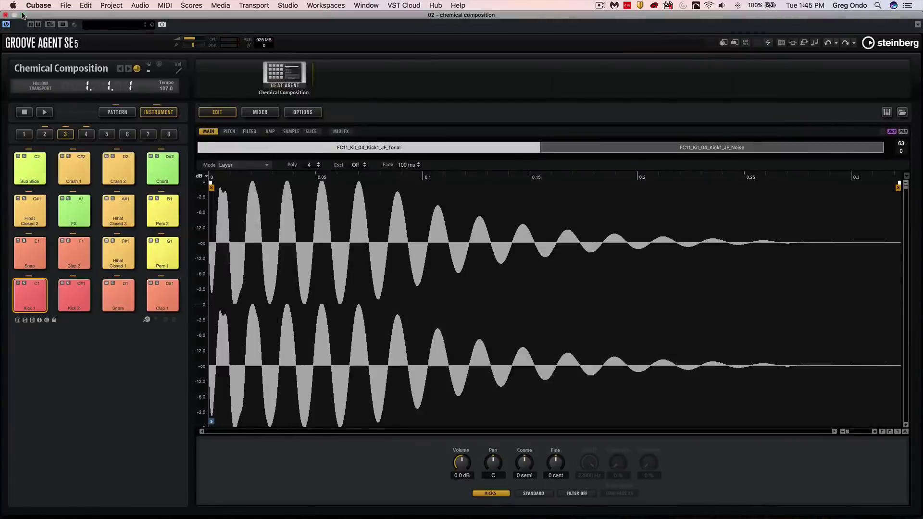
left_click(20, 15)
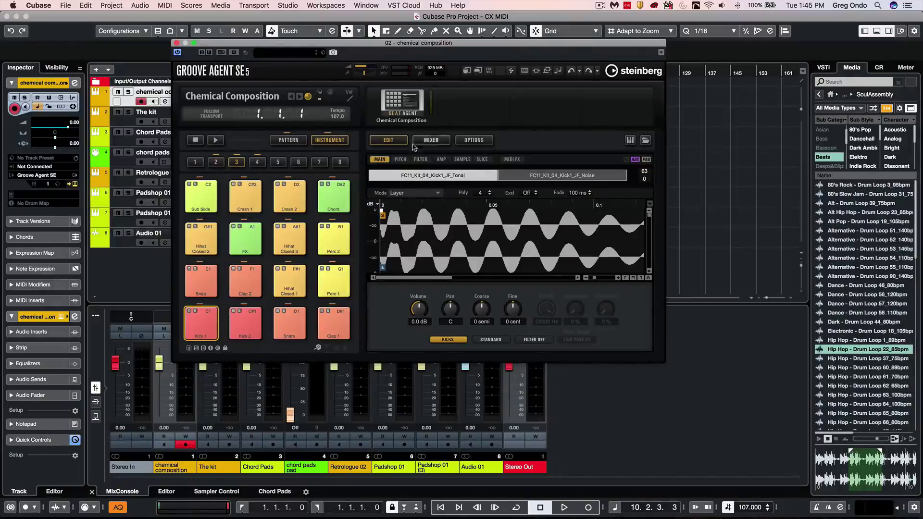
left_click(630, 141)
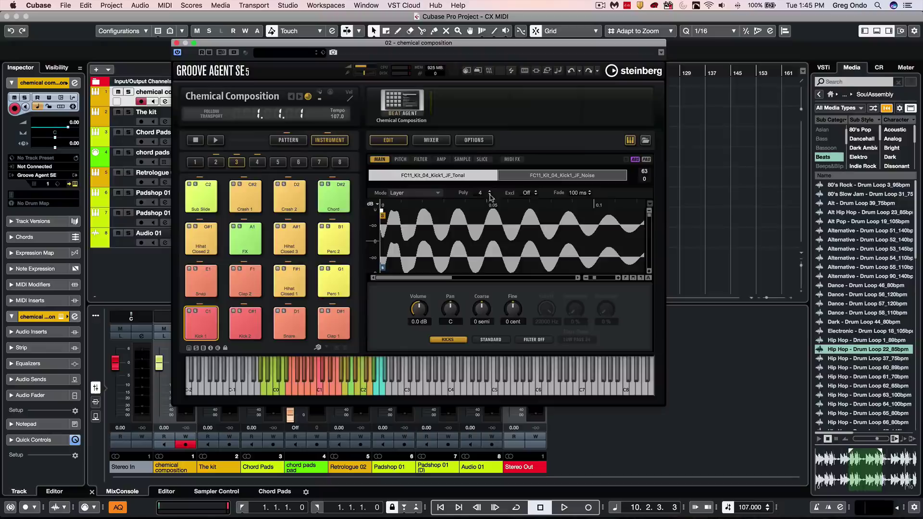
left_click(630, 140)
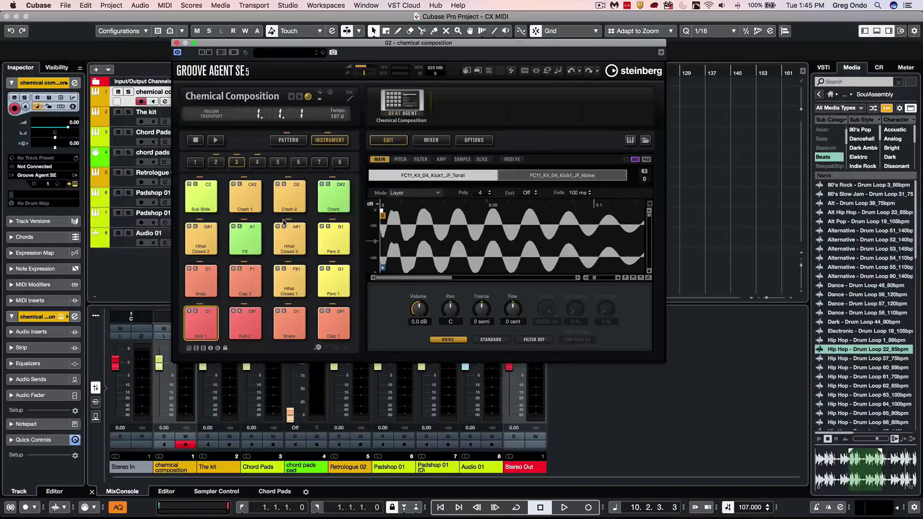
Show the VST Instruments rack and view The kit's Activate Outputs list without changes.
left_click(824, 68)
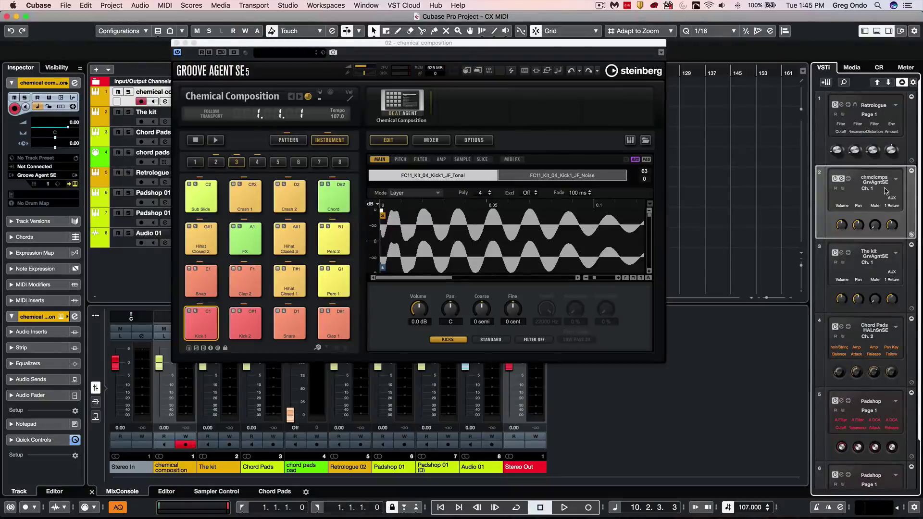
left_click(893, 255)
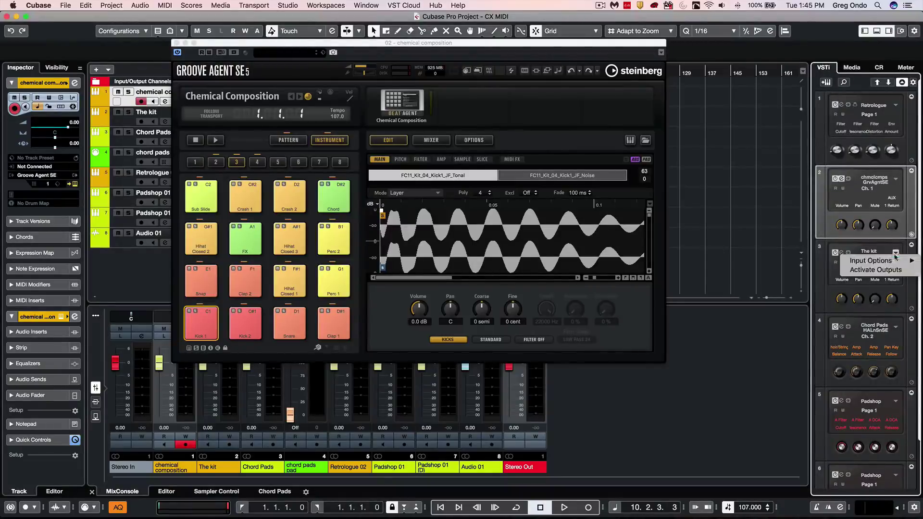
left_click(817, 263)
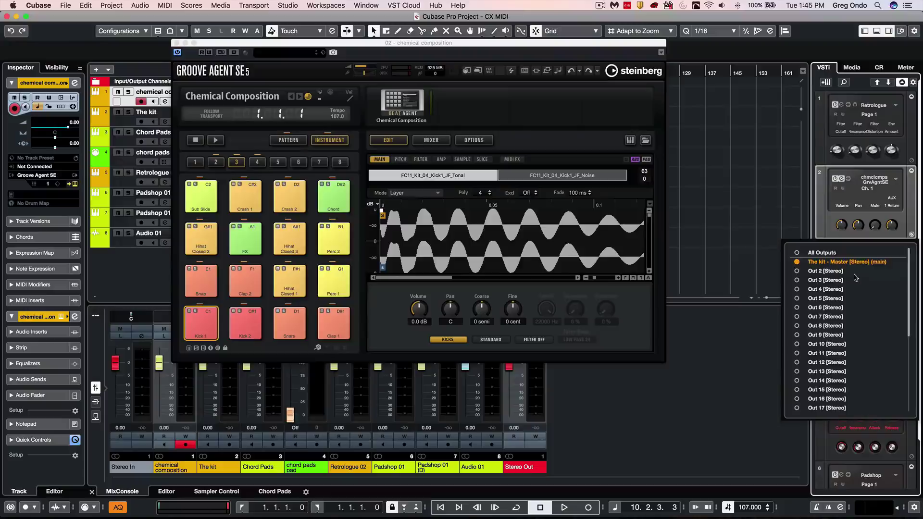
scroll(854, 275, "down", 6)
scroll(865, 275, "up", 6)
left_click(770, 225)
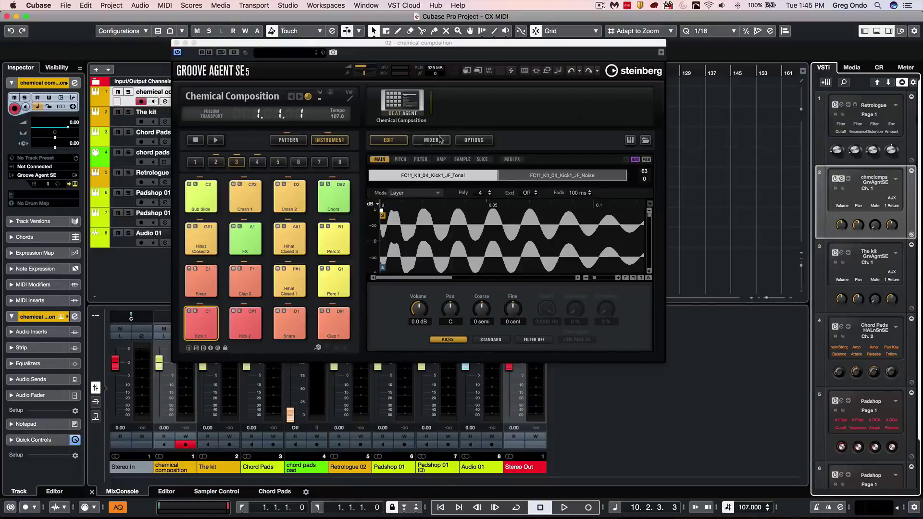
Pick the Laser Beams library in Groove Agent's browser, start playback, and load Ambush Of Tigers.
left_click(644, 140)
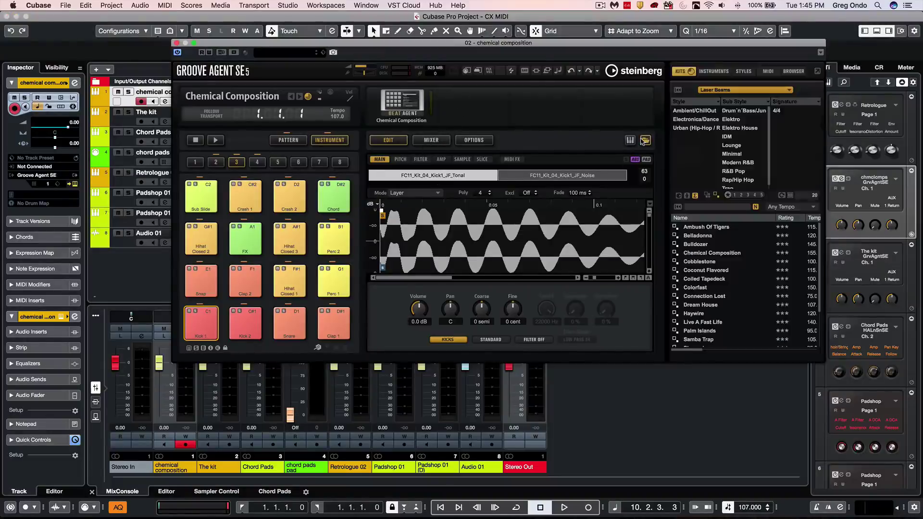
left_click(708, 92)
left_click(748, 198)
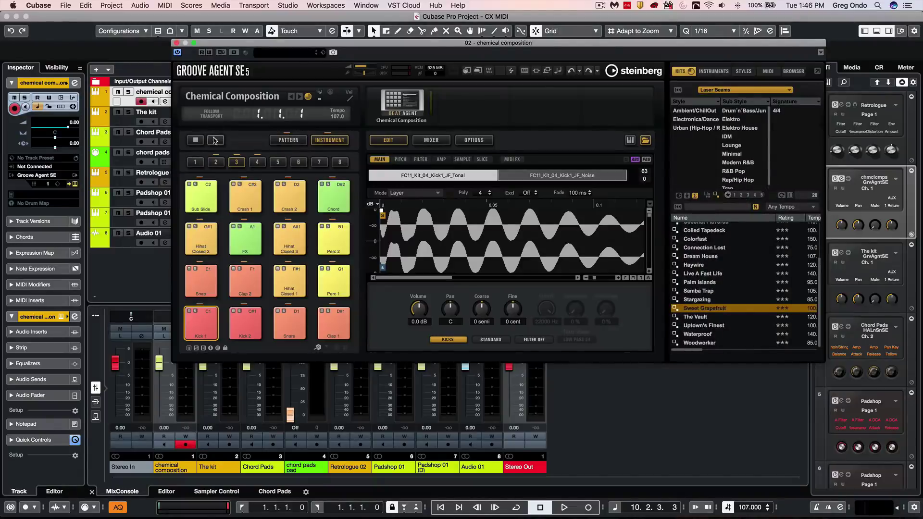
left_click(215, 139)
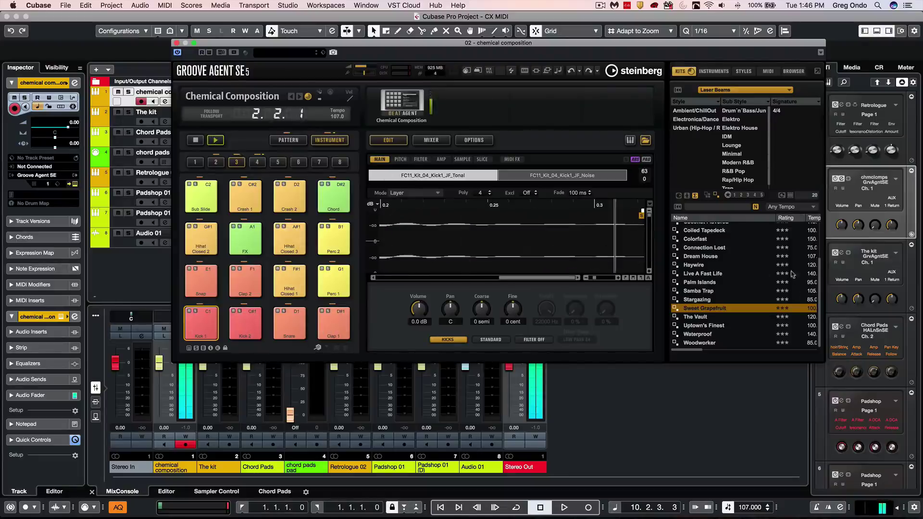
scroll(710, 222, "up", 3)
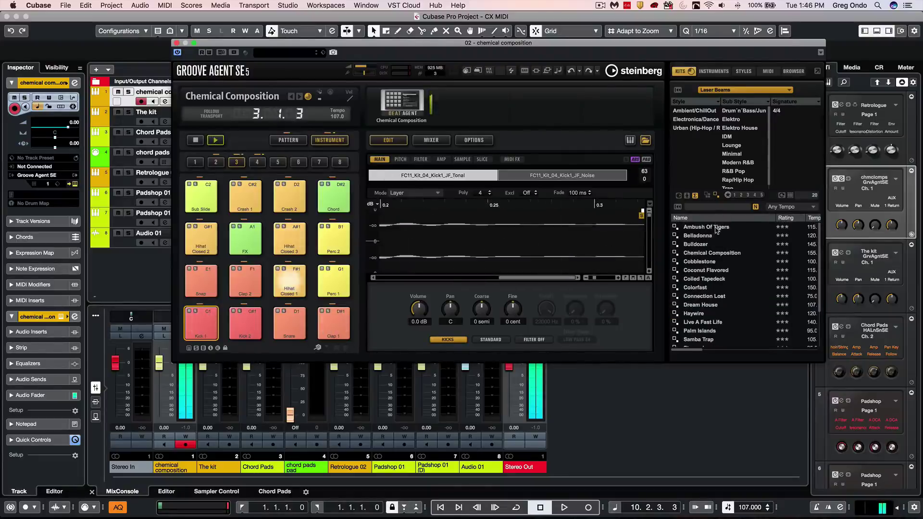
double_click(707, 227)
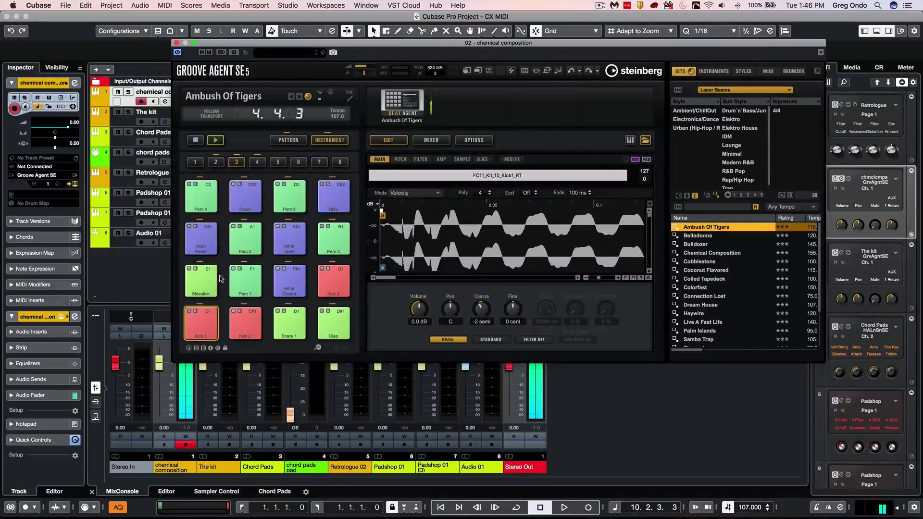
Play the Groove 4 pattern and load the Haywire kit, restarting playback.
left_click(289, 140)
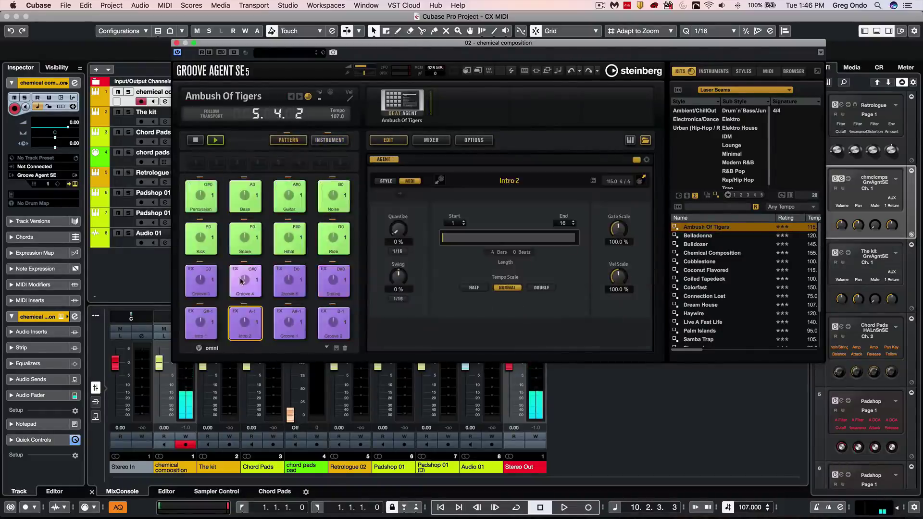
left_click(242, 282)
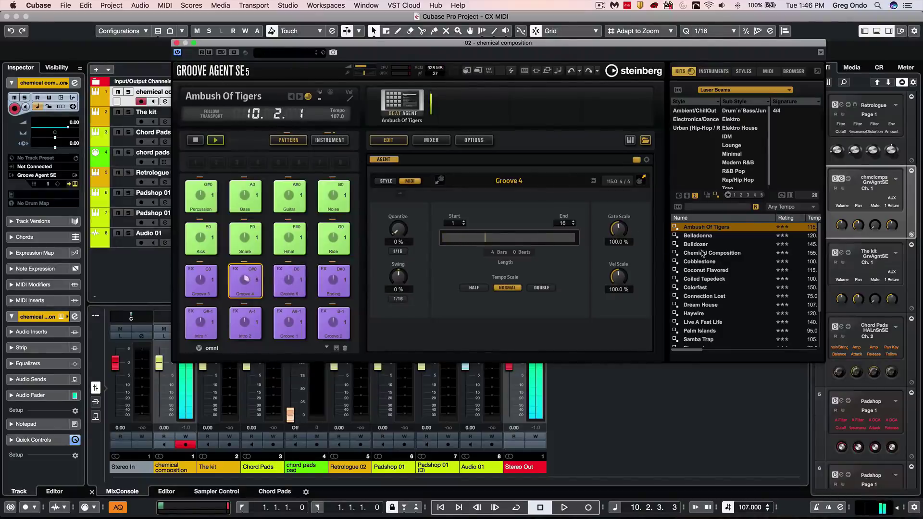
scroll(706, 288, "down", 2)
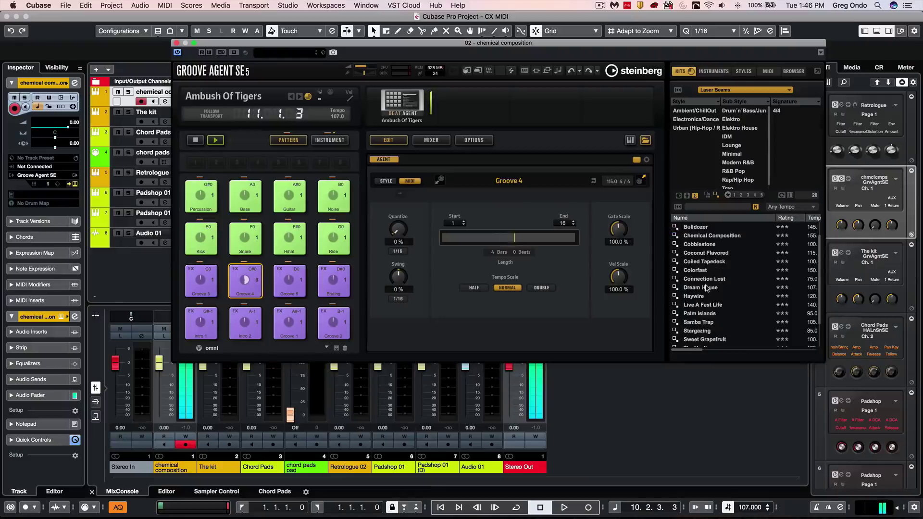
double_click(700, 296)
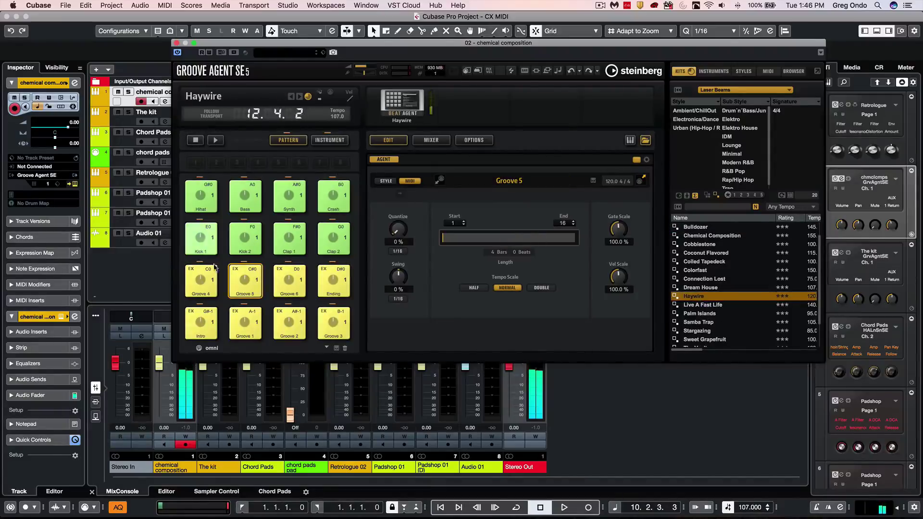
left_click(243, 283)
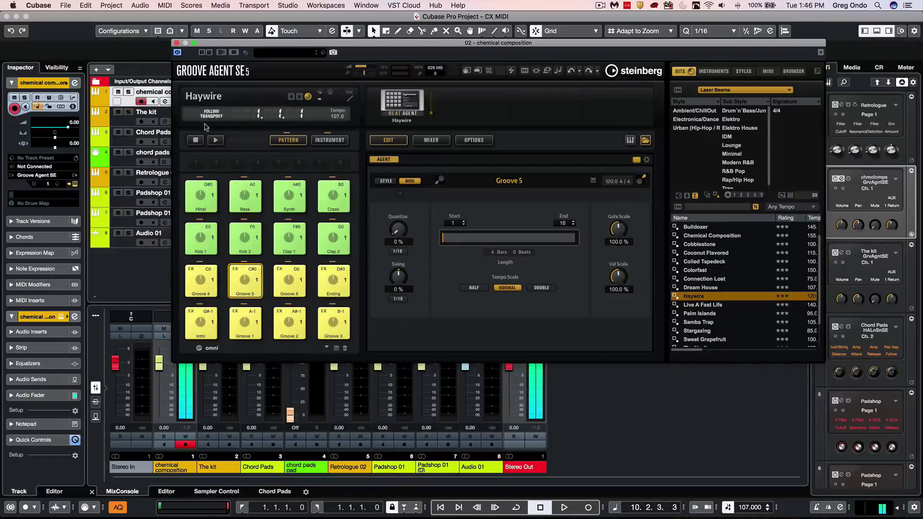
left_click(213, 141)
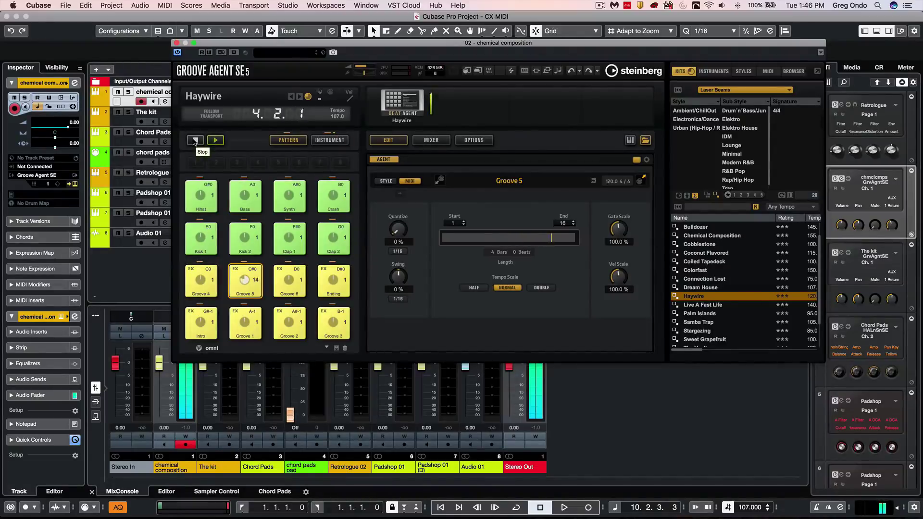
Load Sweet Grapefruit, restart playback, and return to the instrument pads.
left_click(694, 340)
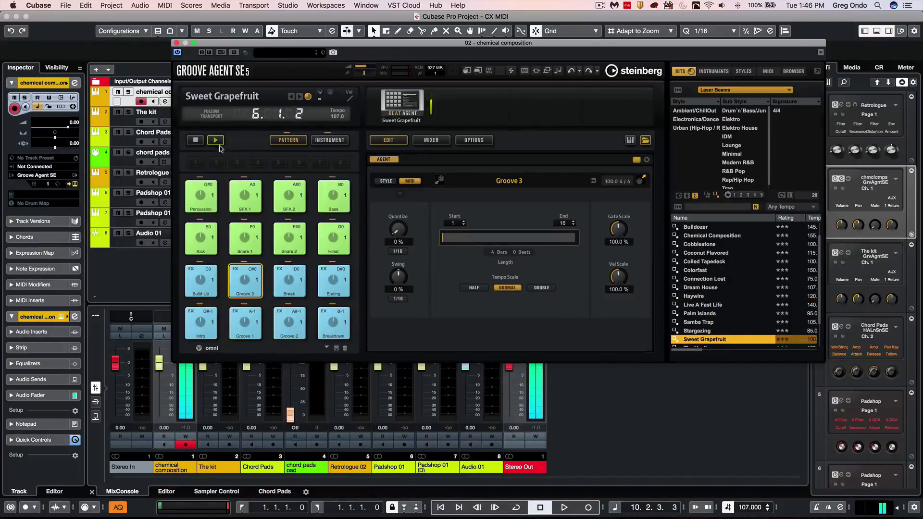
left_click(195, 140)
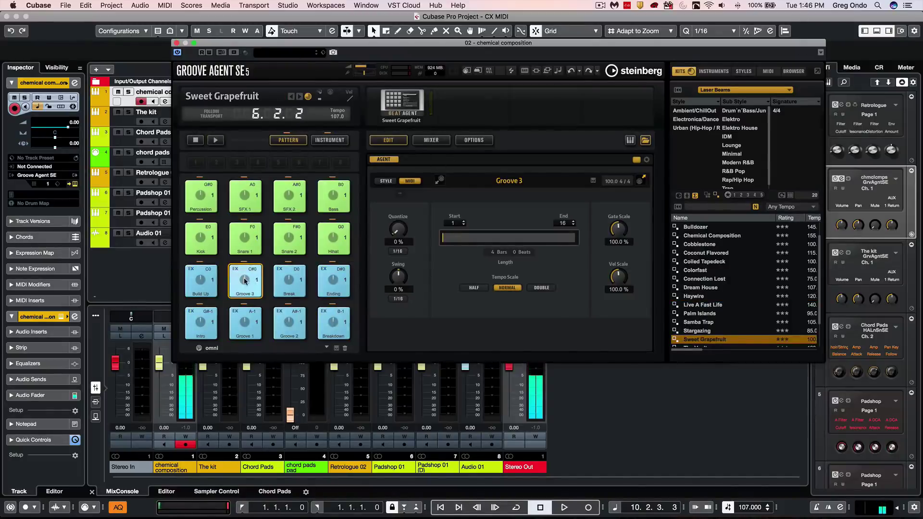
left_click(215, 141)
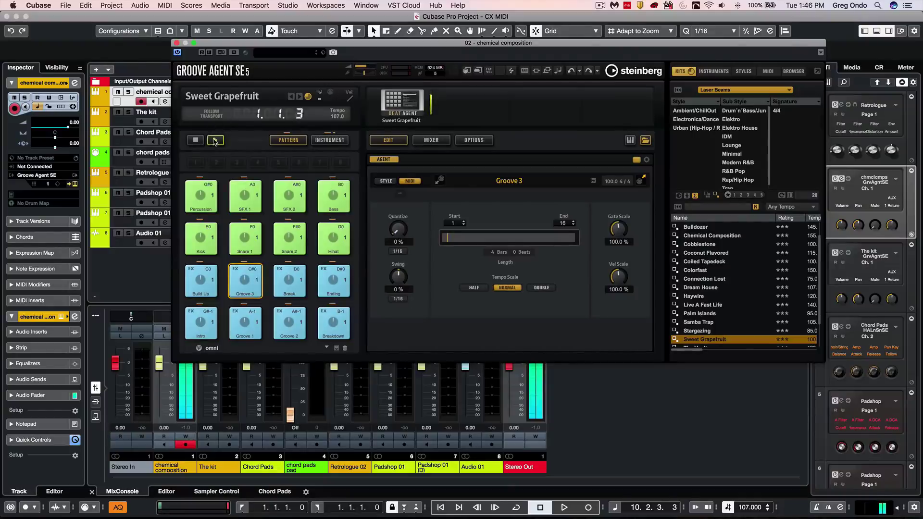
left_click(330, 140)
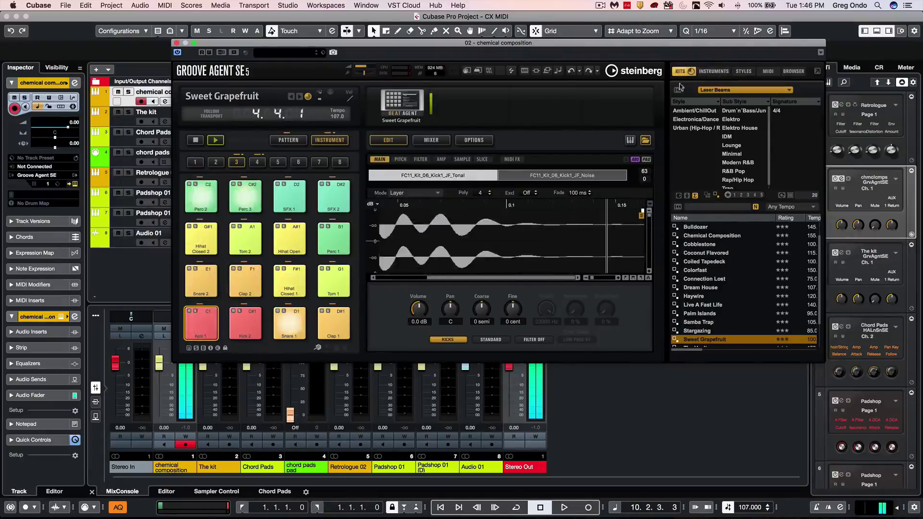
Look through Groove Agent's instrument, style, pattern and media browser pages.
left_click(714, 71)
left_click(737, 73)
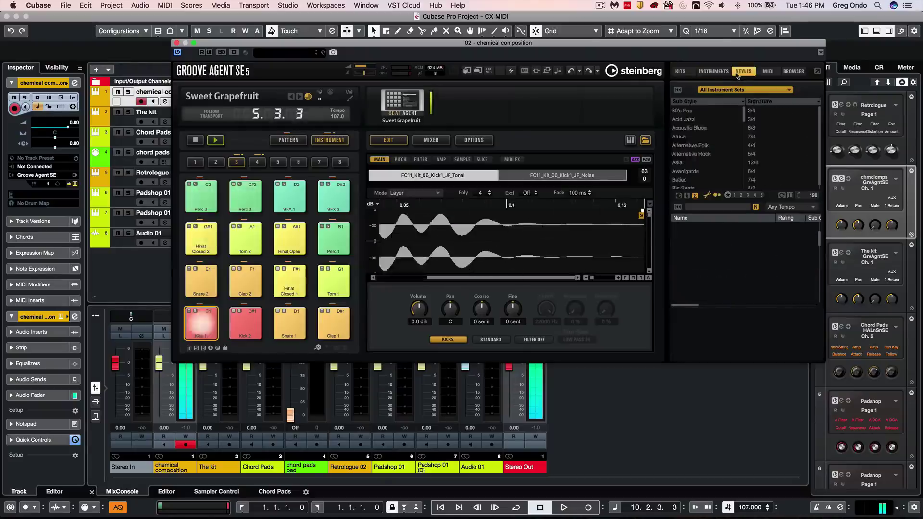
left_click(769, 71)
left_click(794, 72)
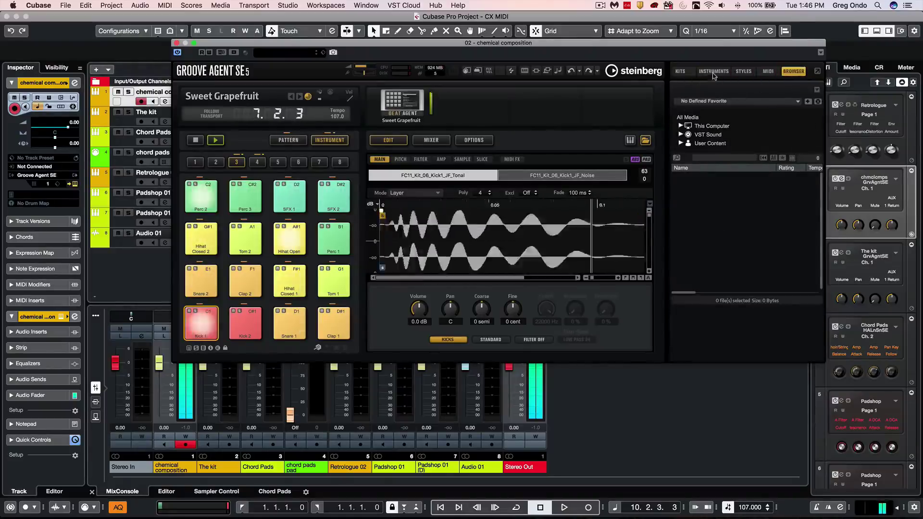
Try several kick samples on the Kick pad, settle on Chill Out Kit 01 - Kick 2, and stop playback.
left_click(714, 72)
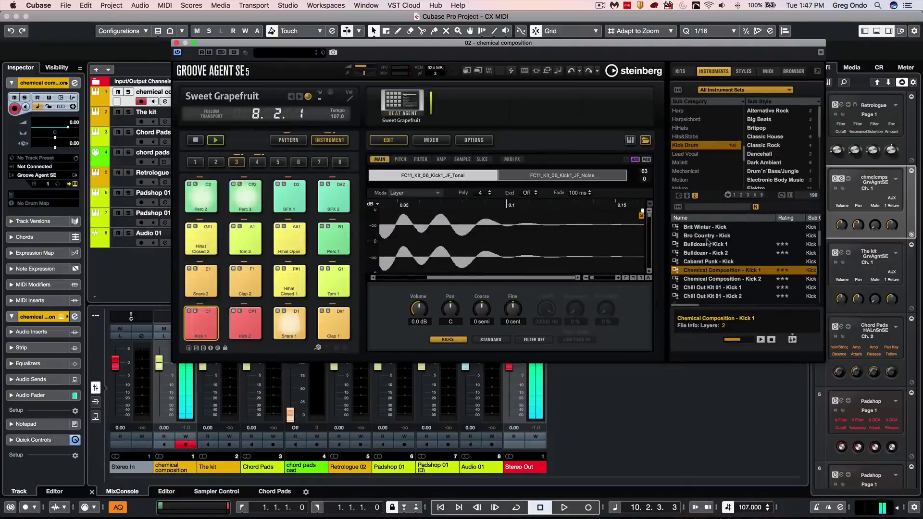
scroll(707, 241, "up", 5)
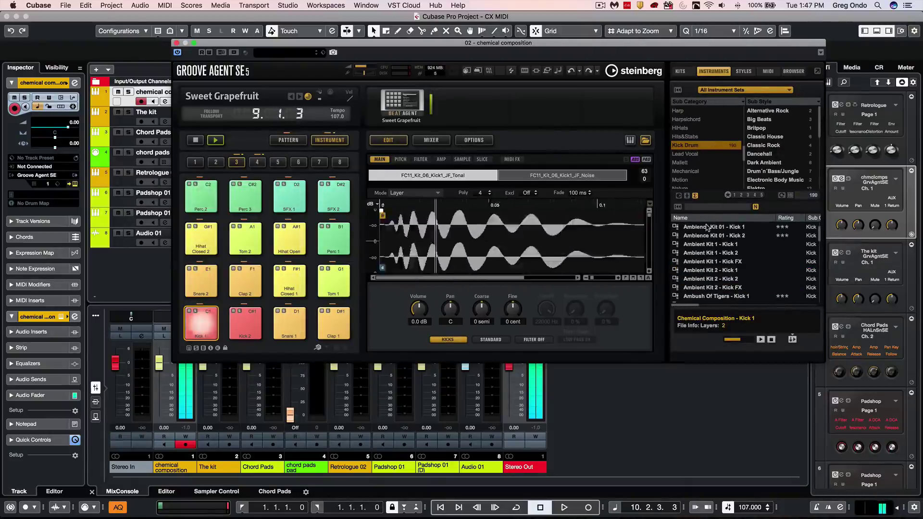
double_click(707, 227)
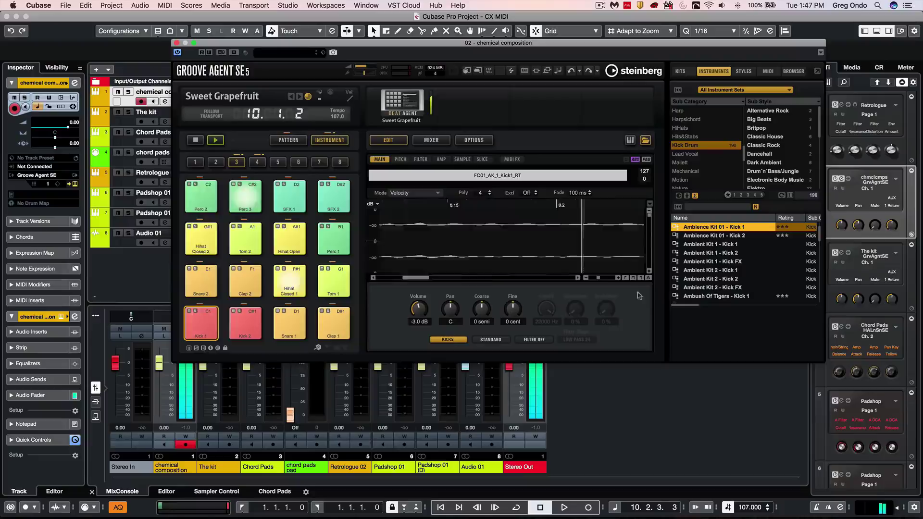
double_click(707, 270)
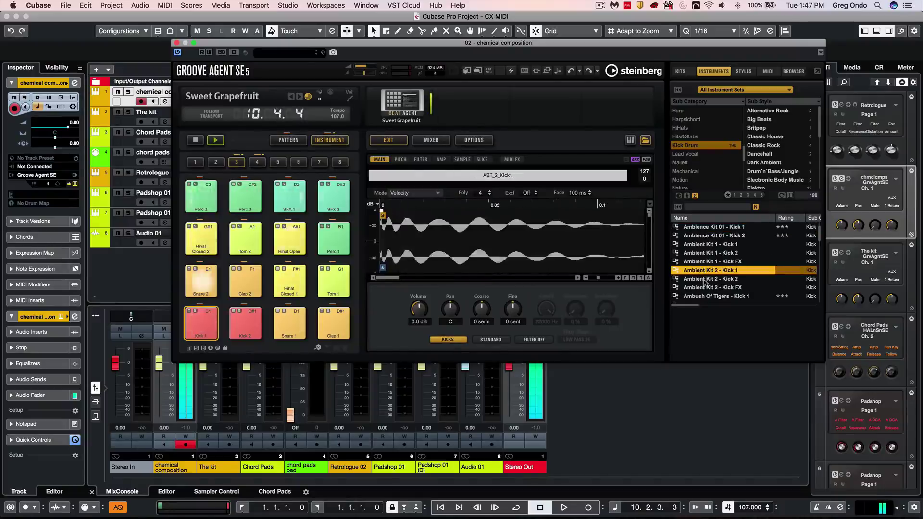
double_click(707, 288)
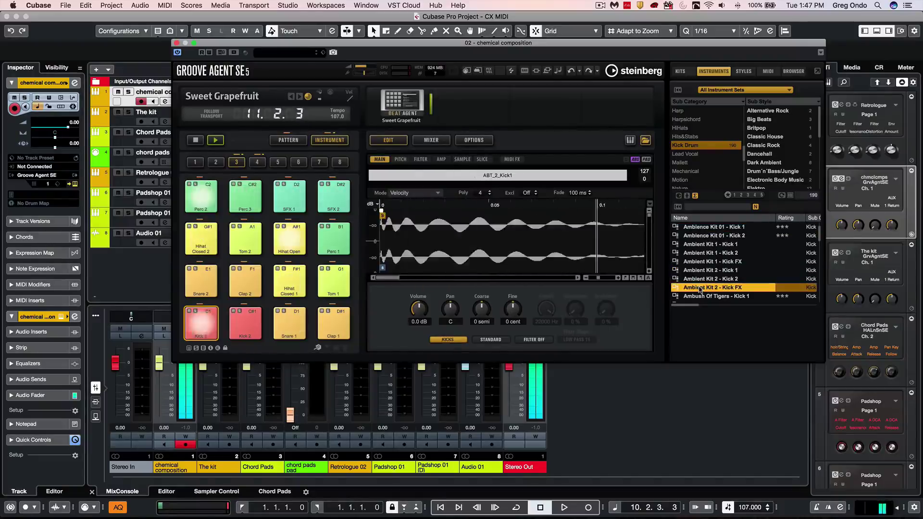
scroll(711, 257, "down", 5)
double_click(710, 253)
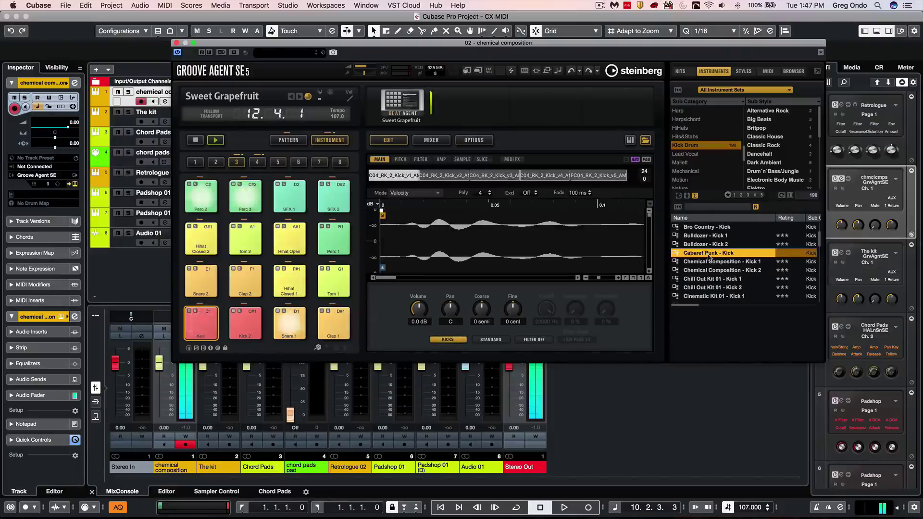
double_click(702, 288)
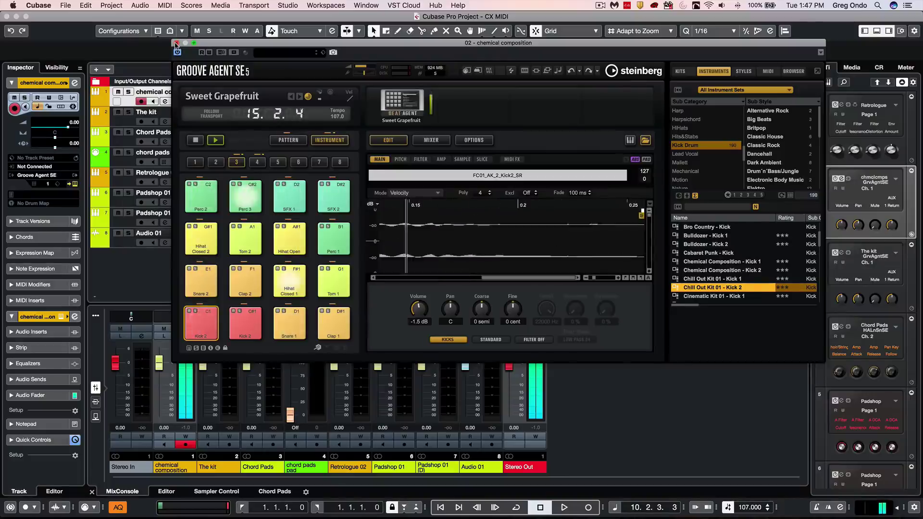
left_click(195, 140)
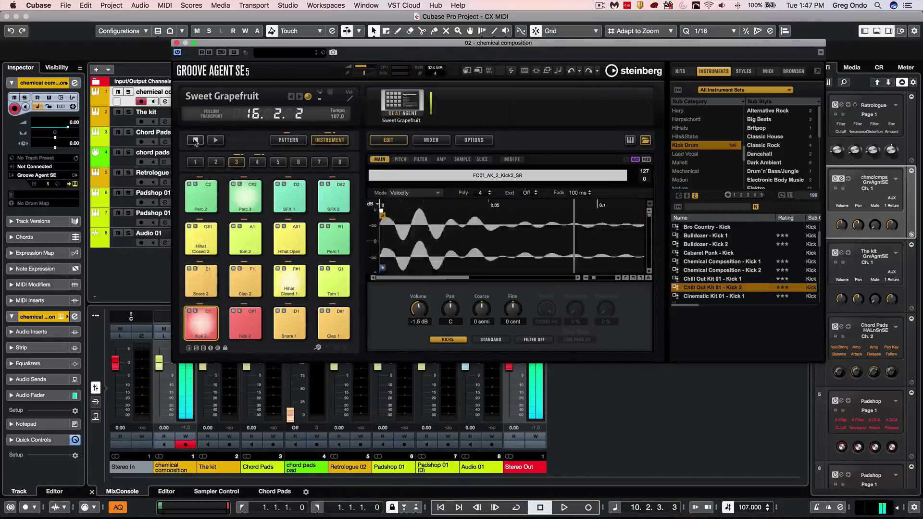
Close the chemical composition instrument, open The kit's drum instrument, and start its pattern.
left_click(175, 43)
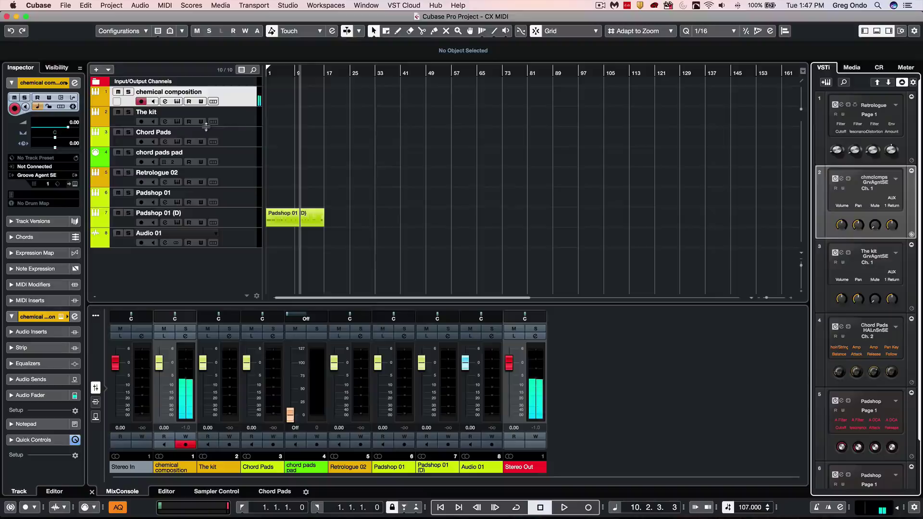
left_click(235, 118)
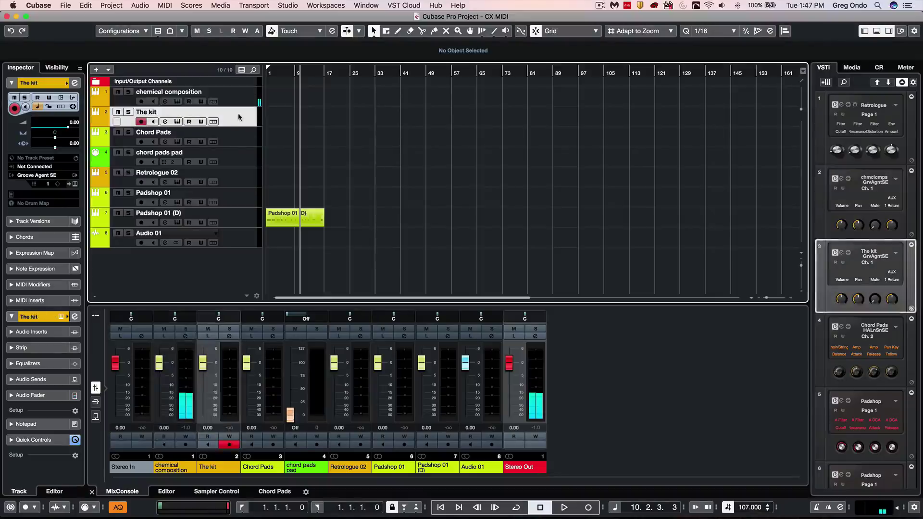
left_click(75, 184)
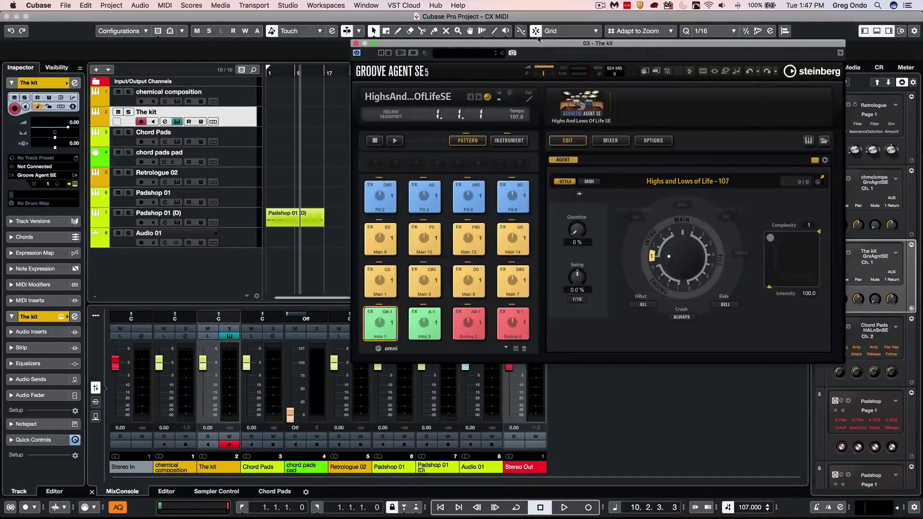
left_click_drag(538, 41, 524, 41)
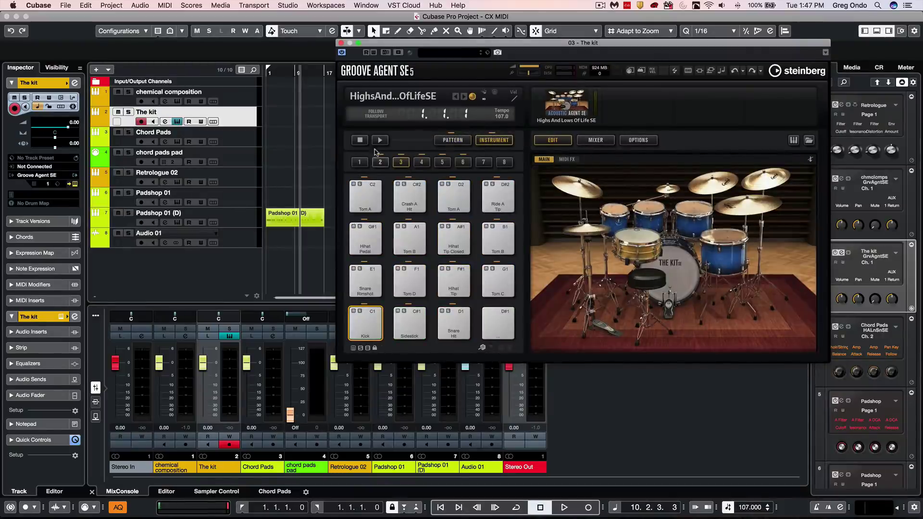
left_click(378, 141)
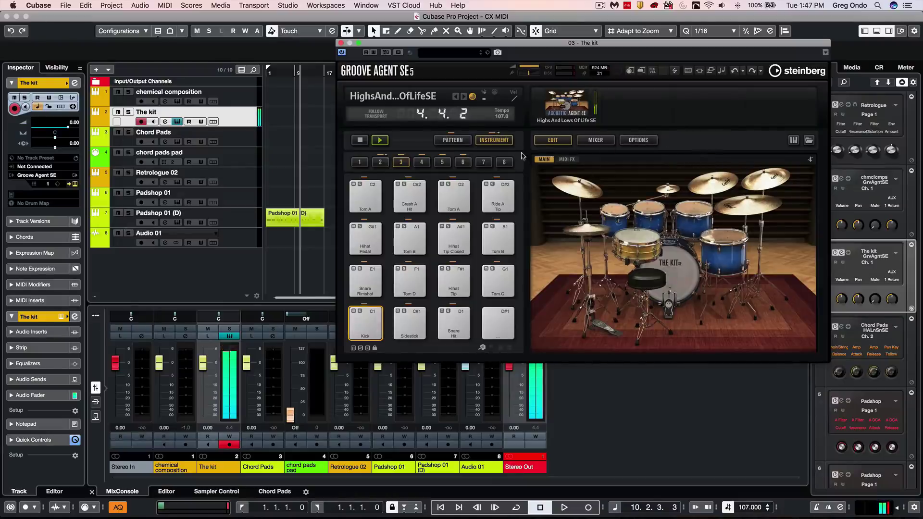
Show MIDI FX and switch MIDI Delay and Rudiments on, then back off.
left_click(567, 159)
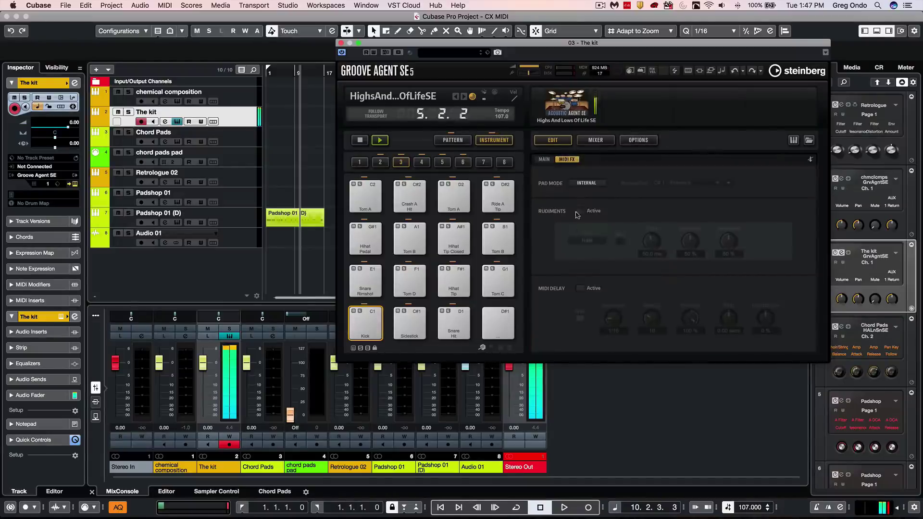
left_click(580, 289)
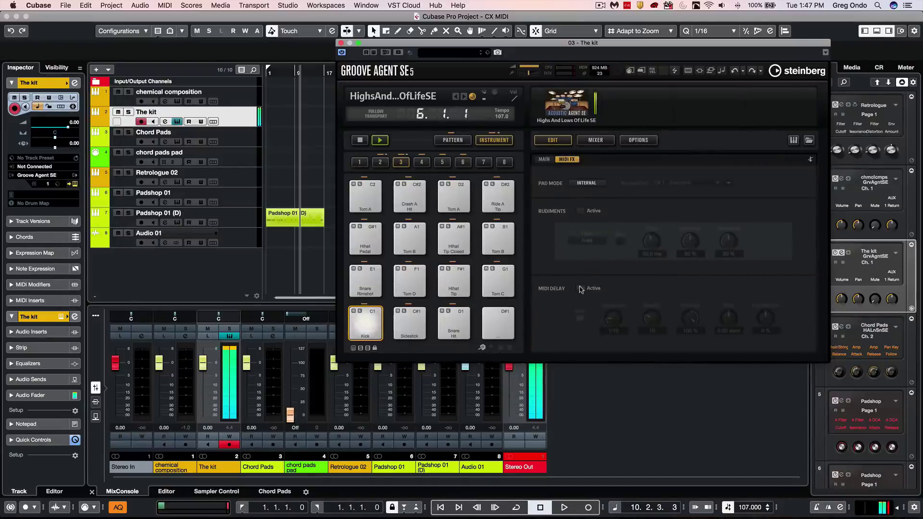
left_click(581, 211)
left_click(581, 212)
left_click(580, 289)
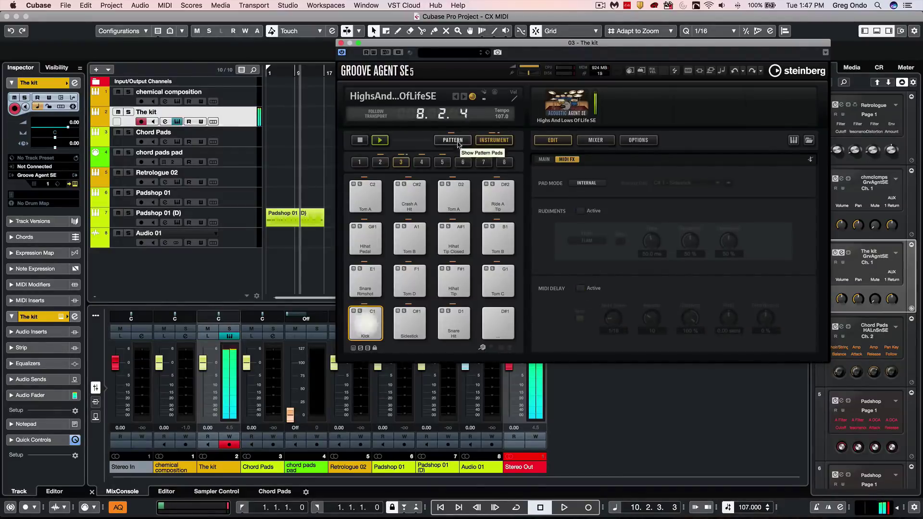
Open the kit mixer and view the Kick's Compressor, Tape Sat and Env Shaper inserts.
left_click(595, 140)
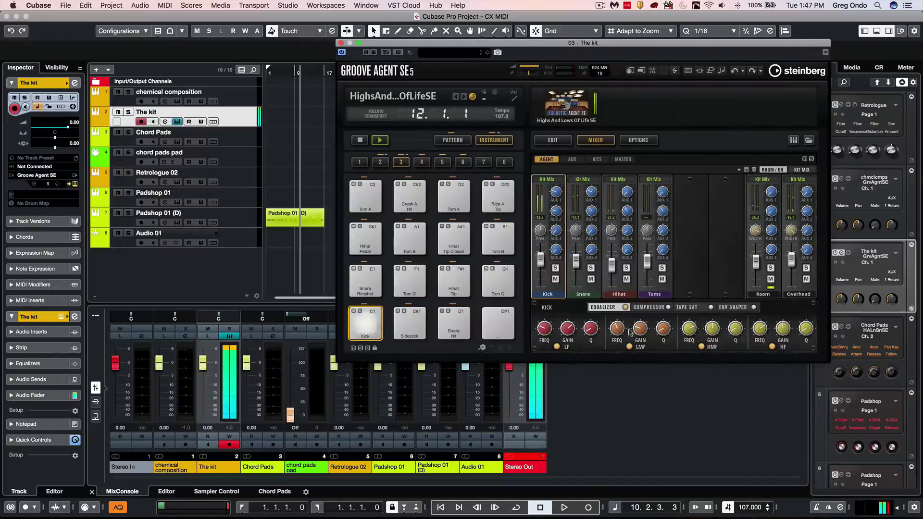
left_click(650, 307)
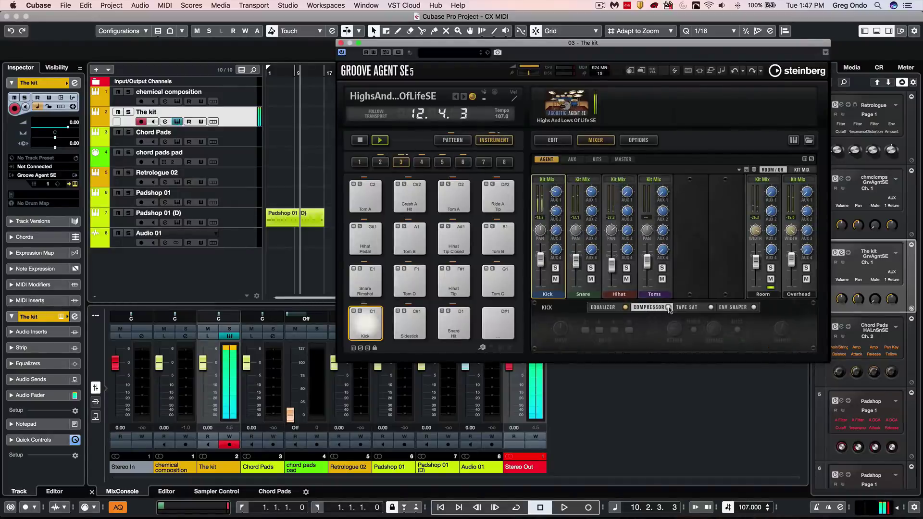
left_click(707, 310)
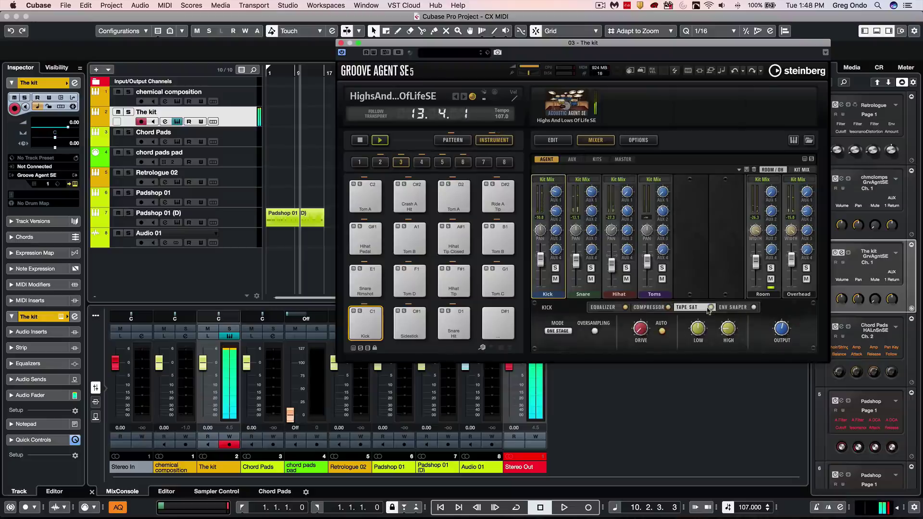
left_click(745, 309)
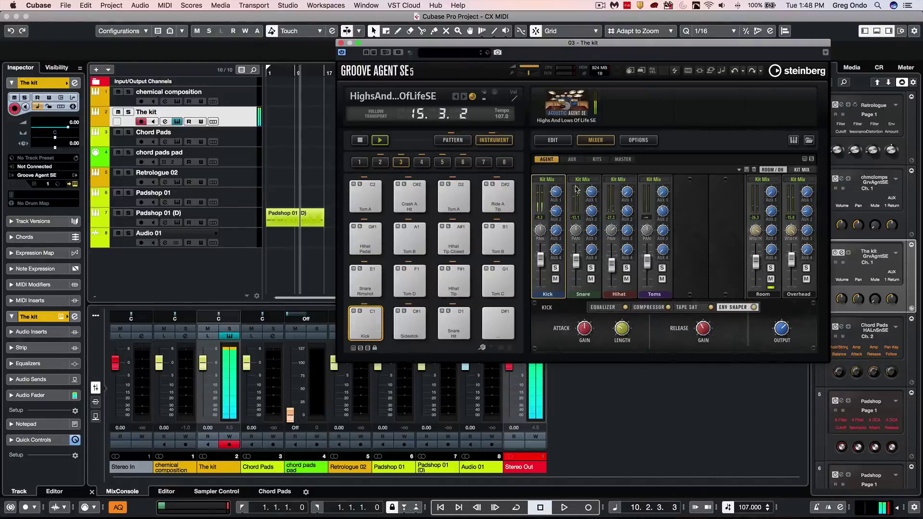
Browse the Compressor aux slot's Delay effects without choosing one, then return to the mixer.
left_click(572, 158)
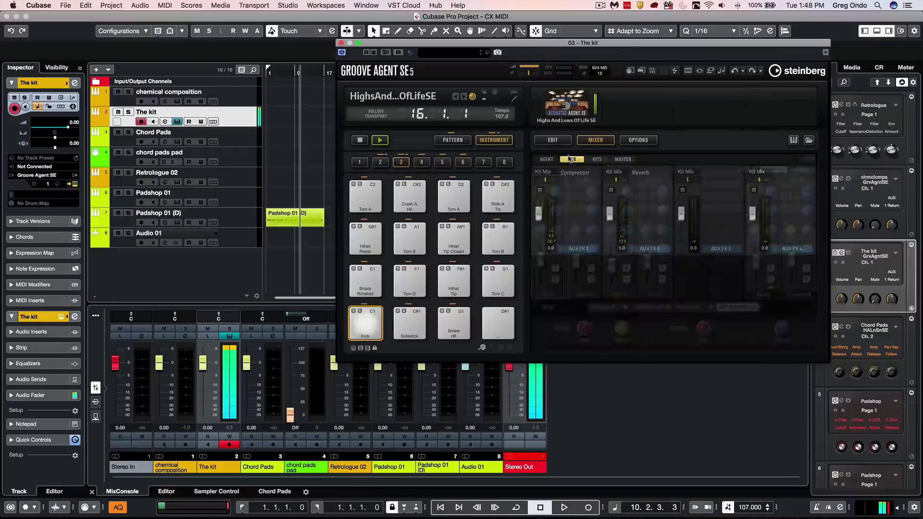
left_click(583, 185)
left_click(596, 229)
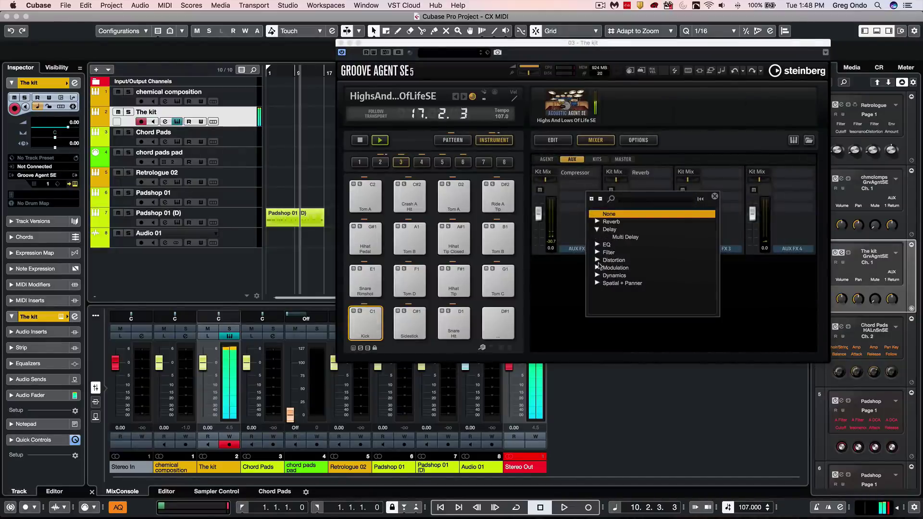
left_click(596, 229)
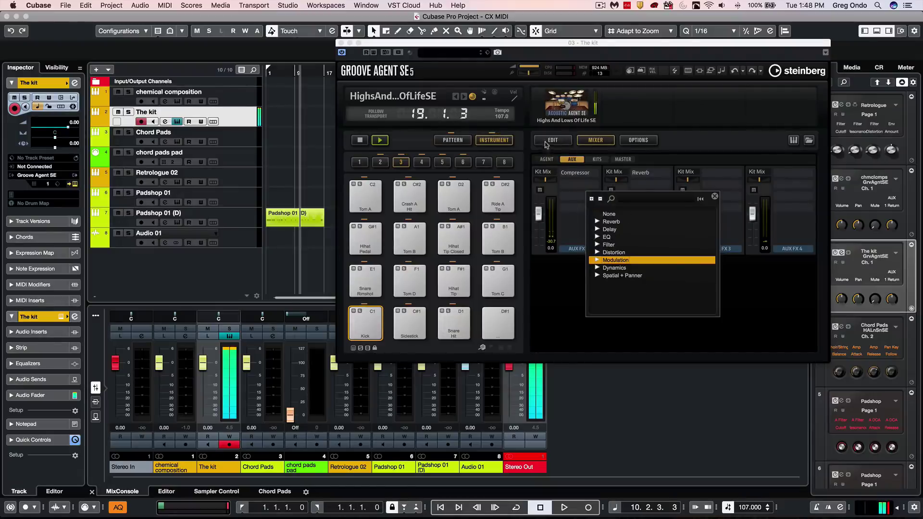
left_click(583, 136)
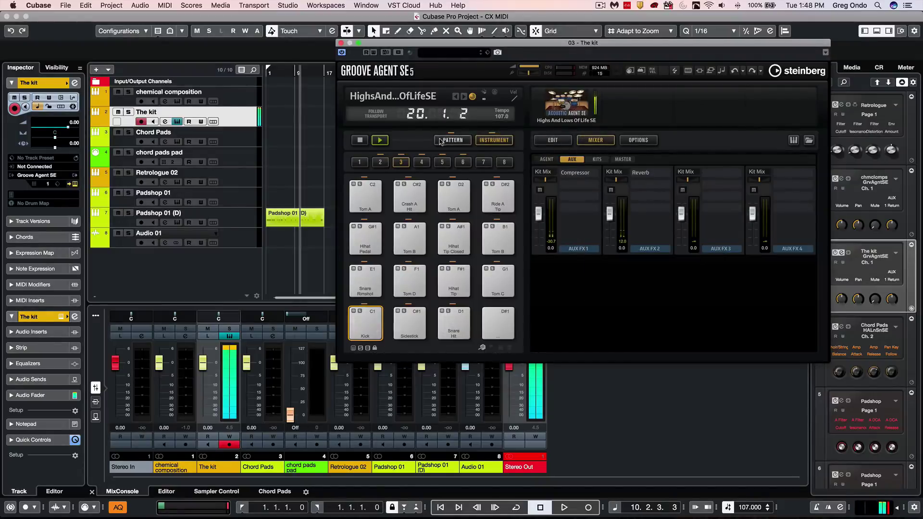
left_click(554, 141)
left_click(597, 140)
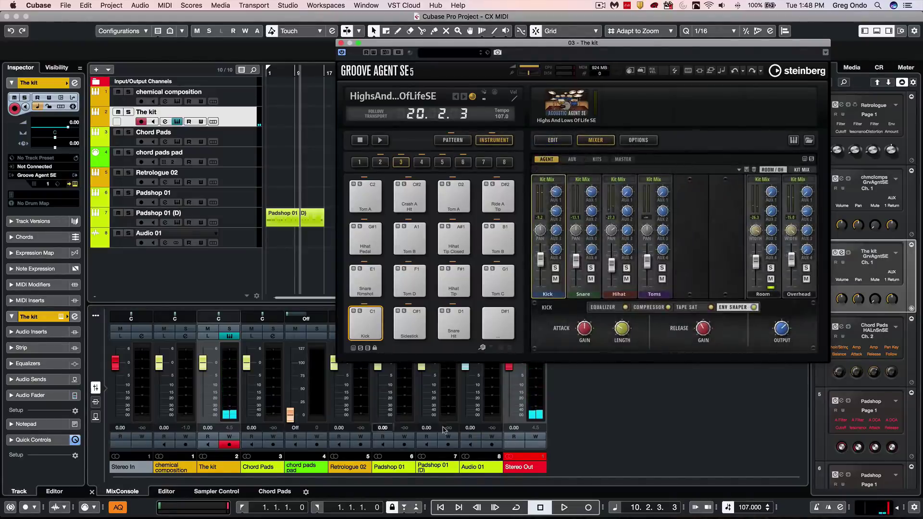
Choose Export Mixer and FX to Cubase from the kit menu, then show the pattern pads.
left_click(561, 104)
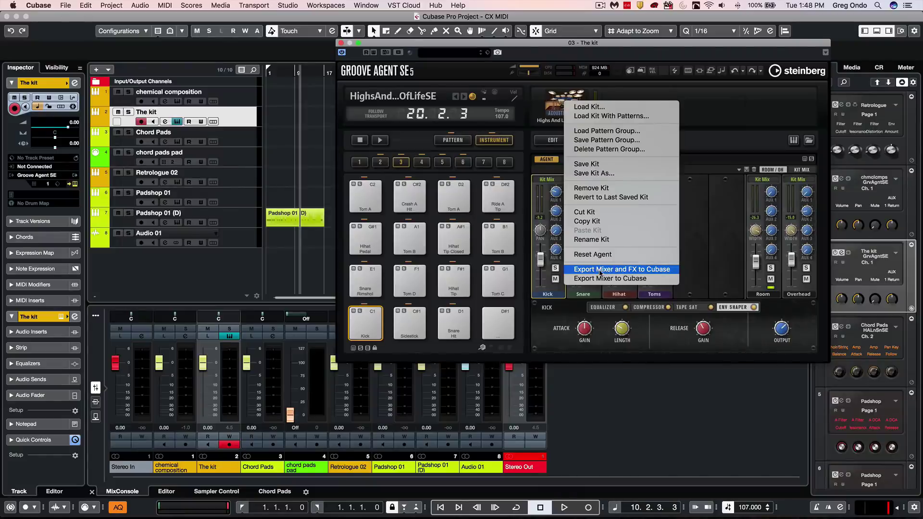
left_click(636, 273)
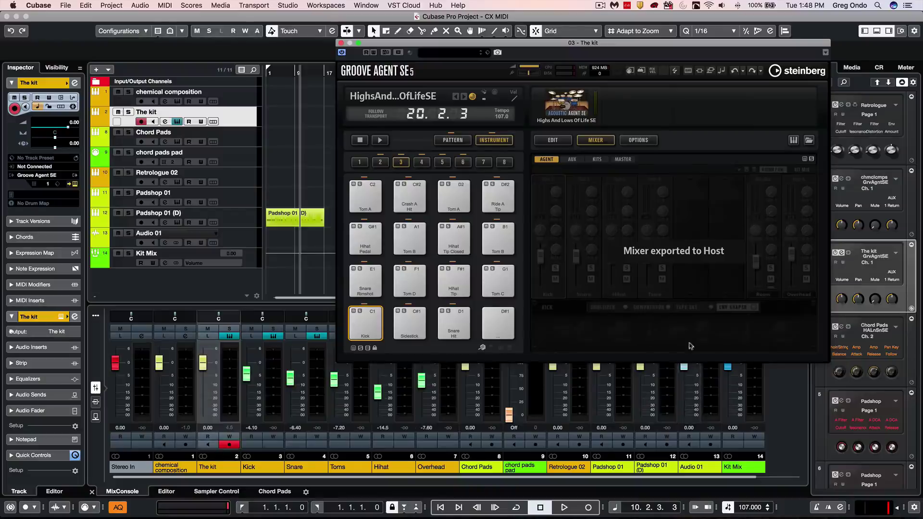
left_click(552, 139)
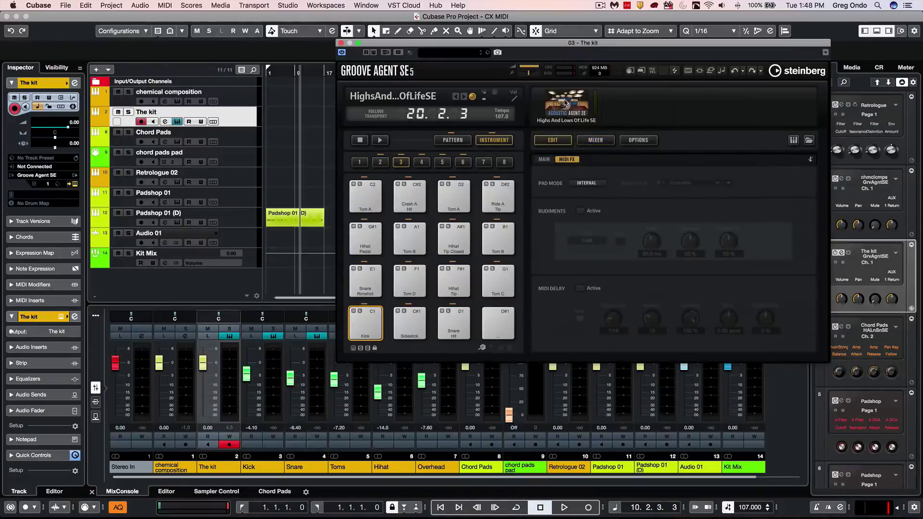
left_click(448, 140)
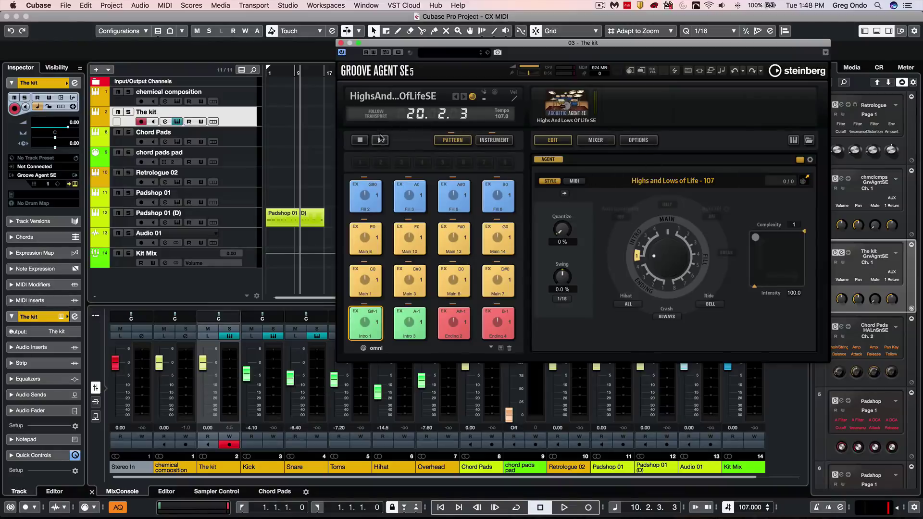
Play the pattern, drag the XY pad to Complexity 11, and trigger then stop Main 8.
left_click(380, 139)
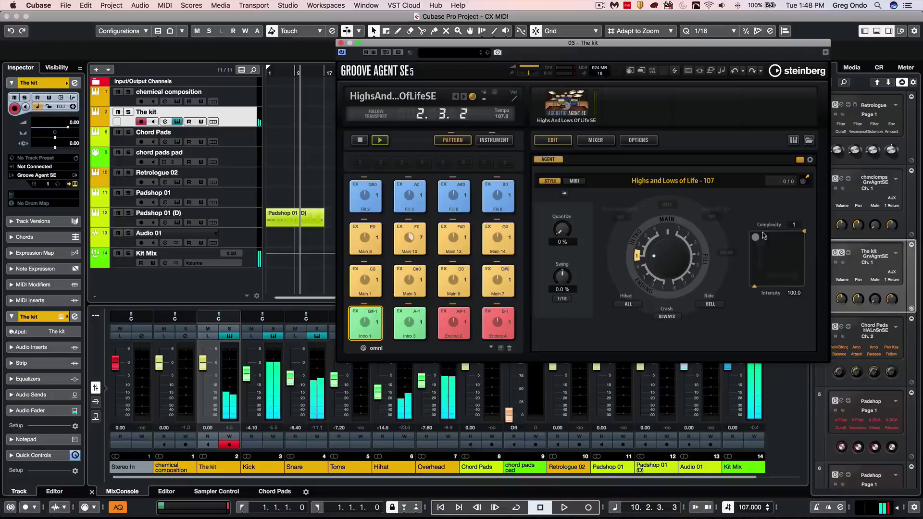
left_click_drag(756, 236, 784, 253)
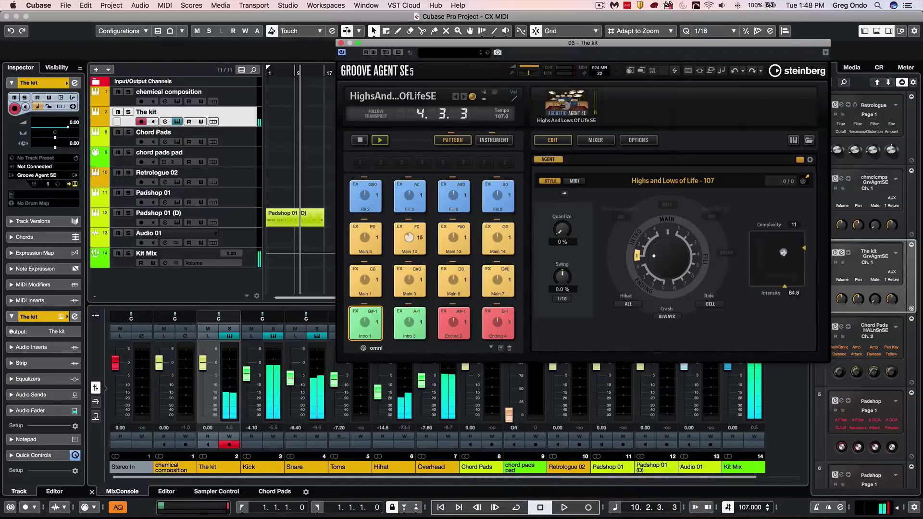
left_click(377, 244)
left_click(360, 140)
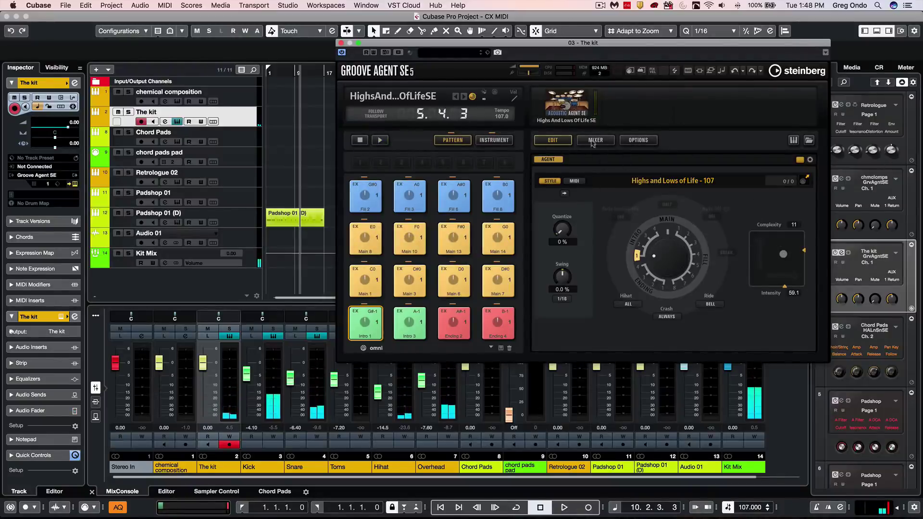
Browse the Instrument, Mixer, Pattern and Main pages, then close Groove Agent SE.
left_click(494, 140)
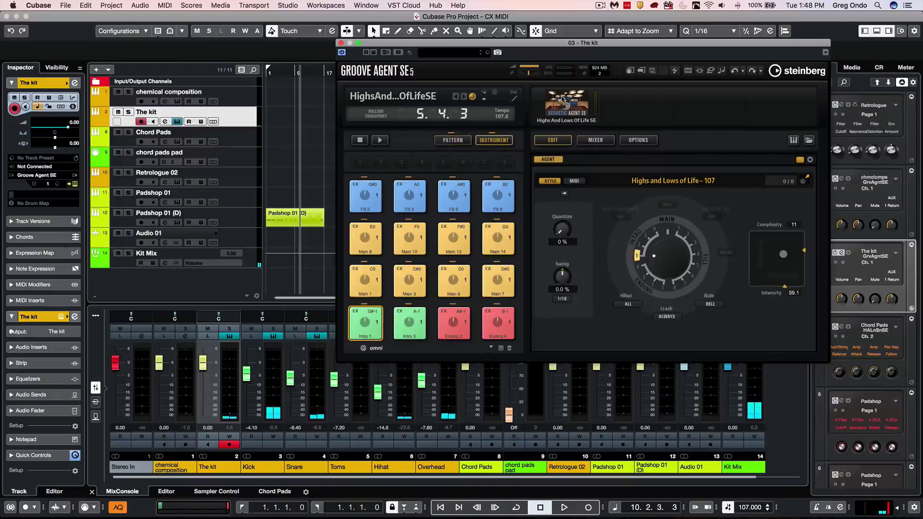
left_click(595, 141)
left_click(463, 141)
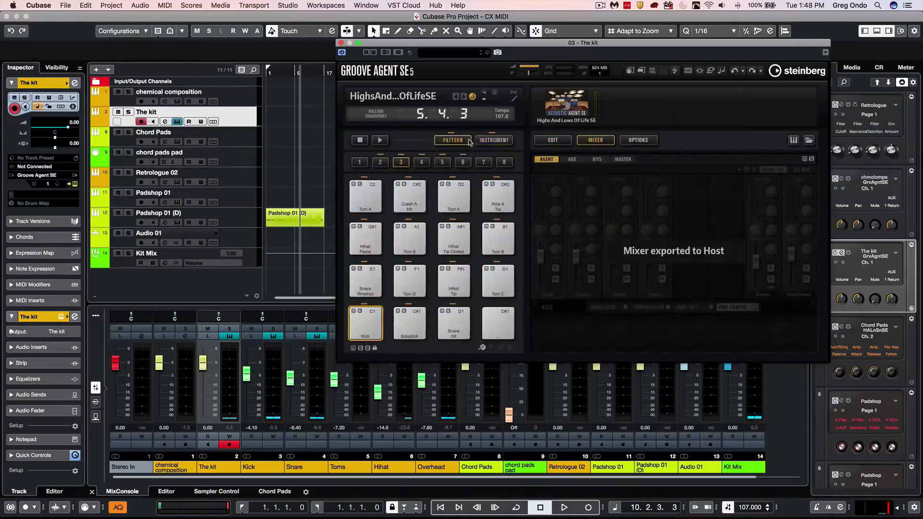
left_click(494, 140)
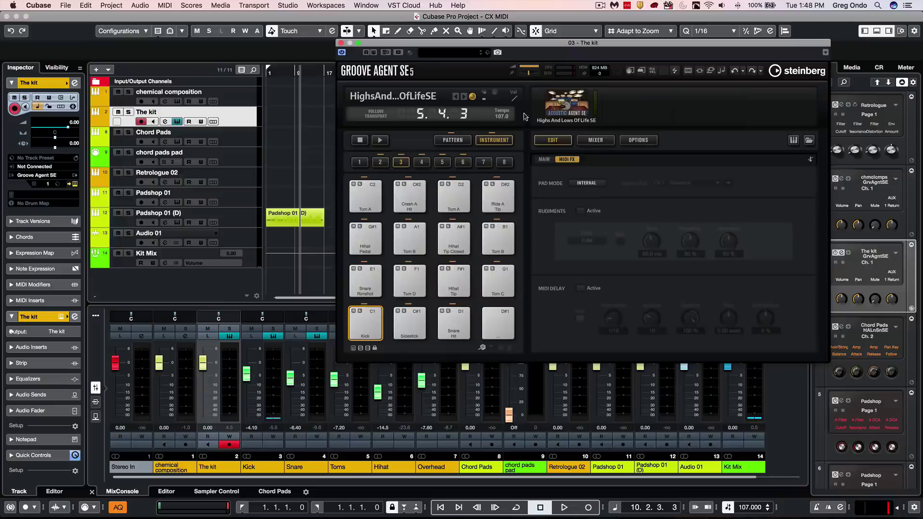
left_click(544, 159)
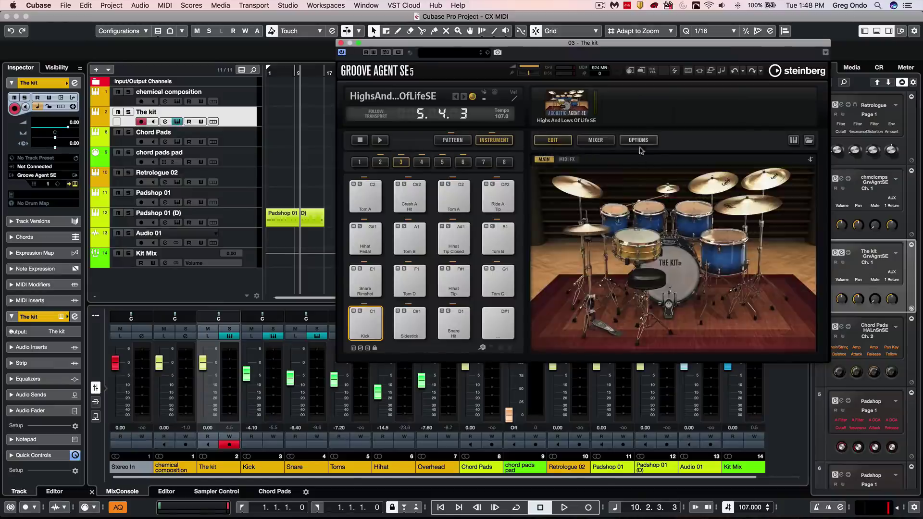
left_click(341, 43)
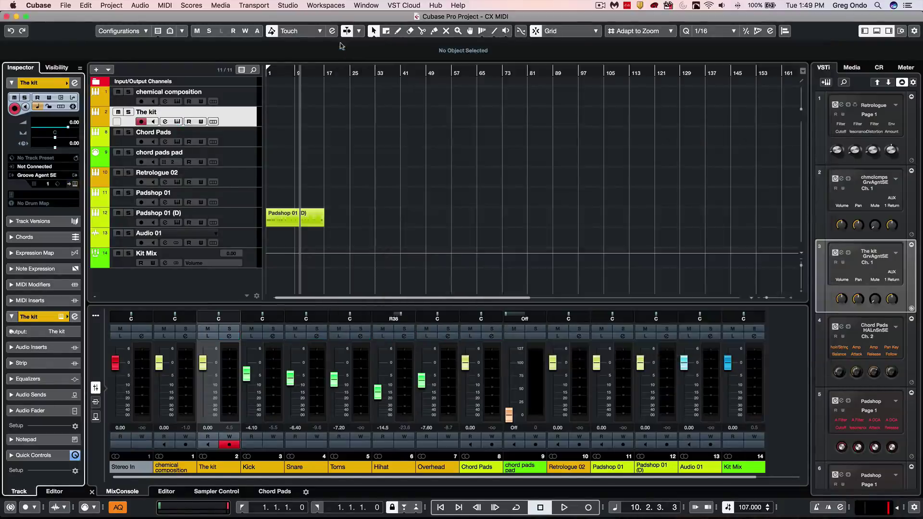
Select the Chord Pads track, show the Chord Pads in the lower zone, and play C and Dmin.
left_click(236, 139)
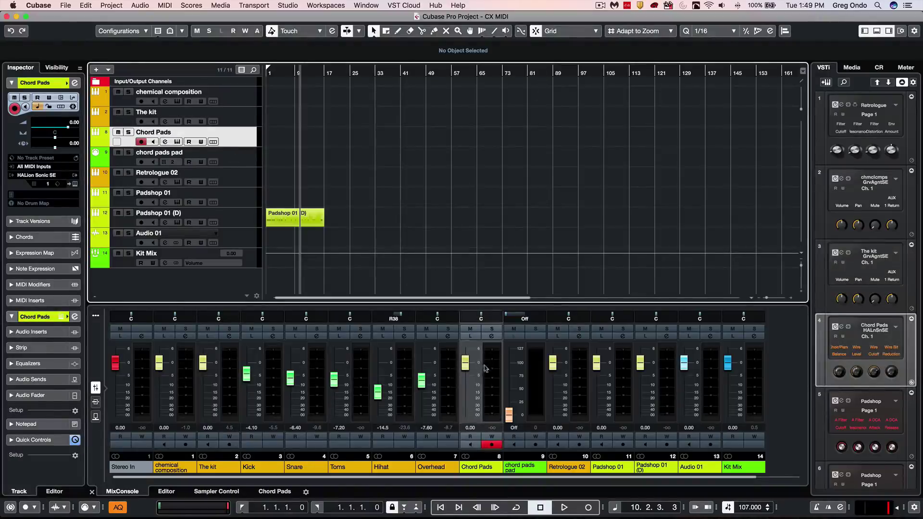
left_click(273, 491)
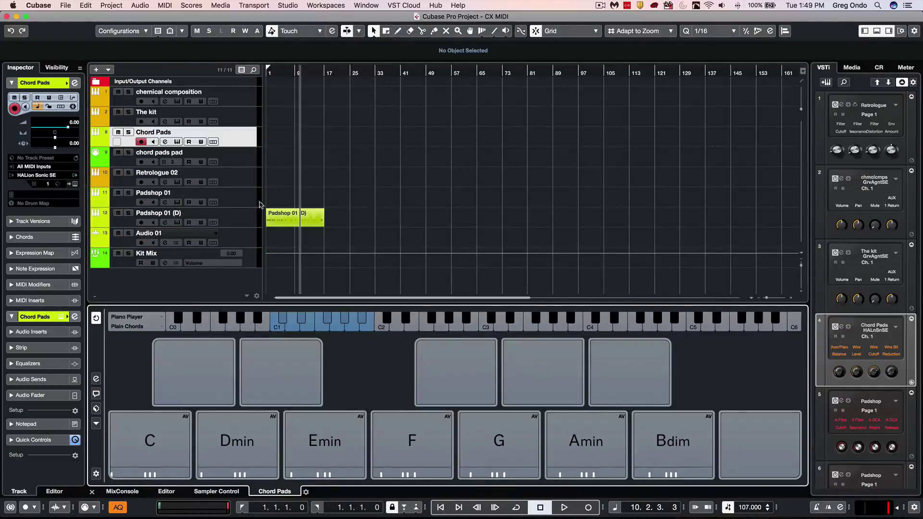
left_click(150, 439)
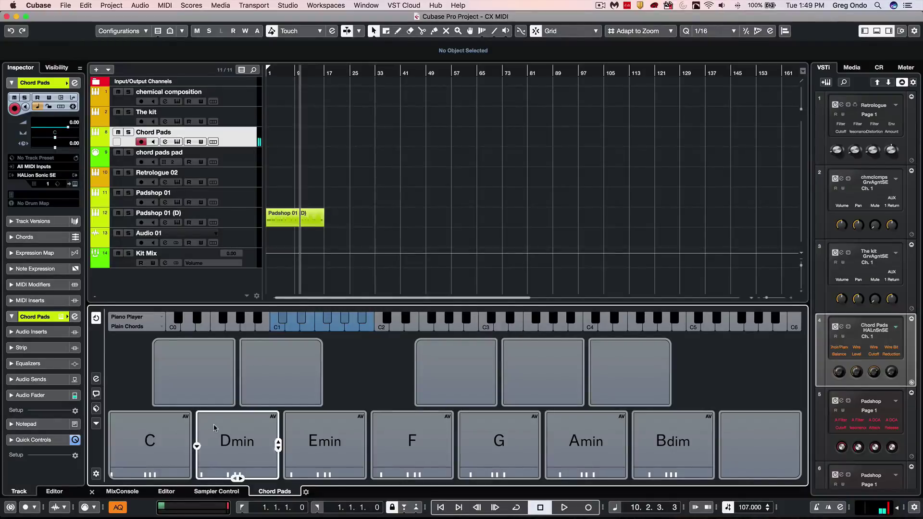
left_click(213, 425)
Record-enable the chord pads pad track and play the Dmin, Emin, Dmin and C pads.
left_click(141, 162)
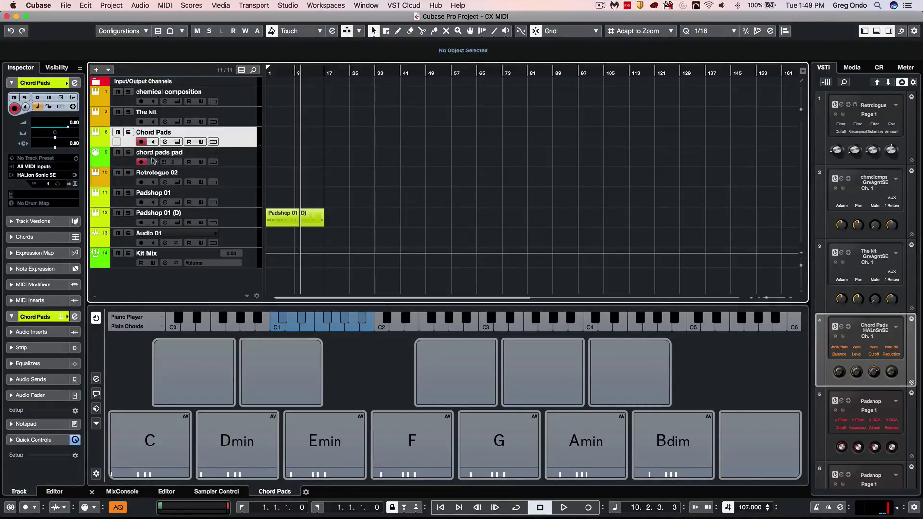
left_click(253, 442)
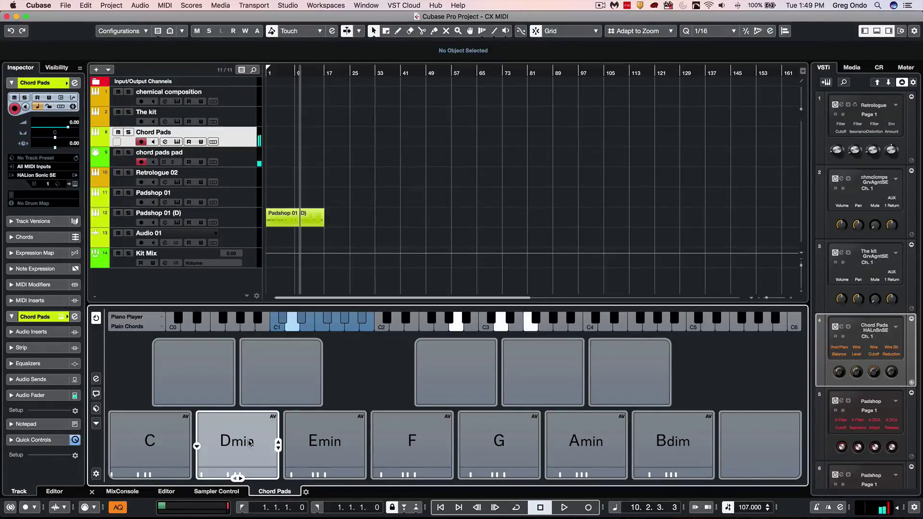
left_click(322, 443)
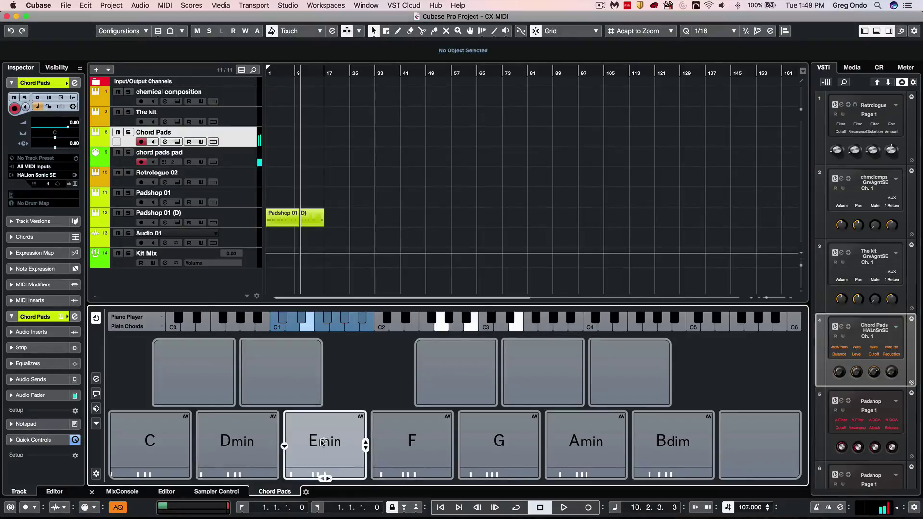
left_click(235, 445)
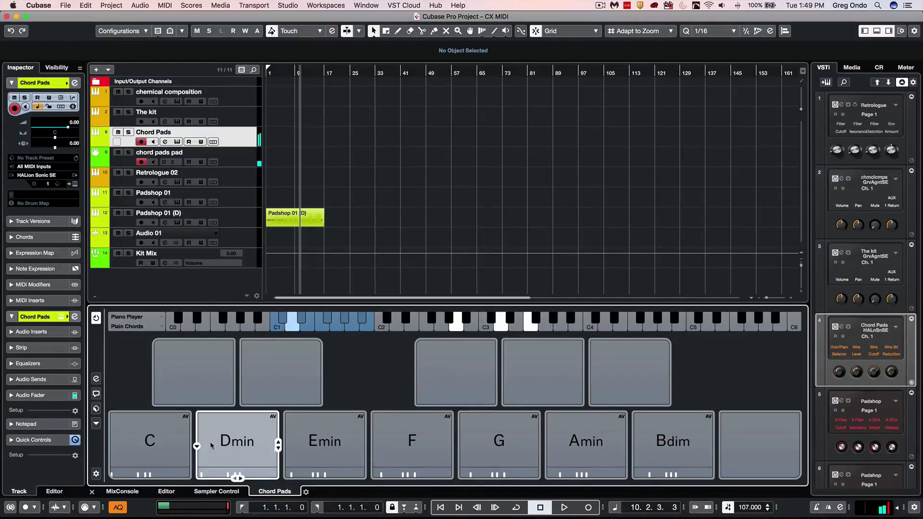
left_click(162, 442)
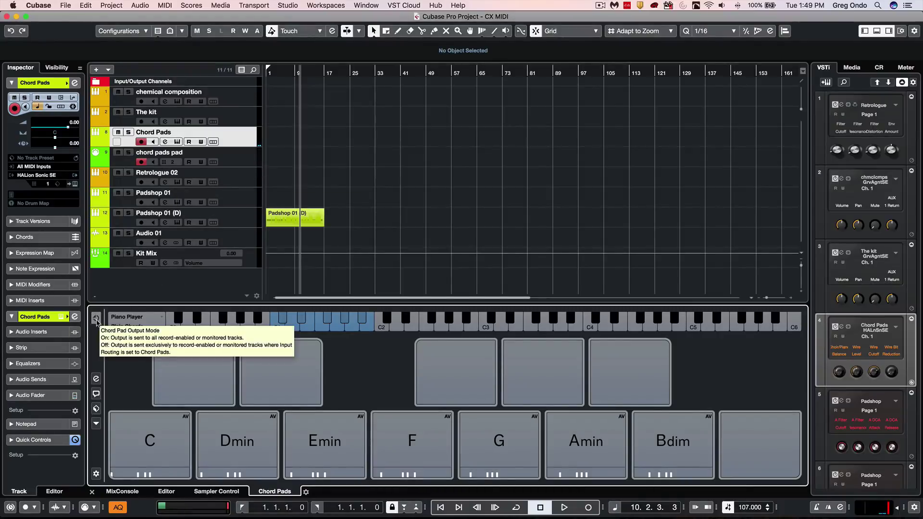
Turn Chord Pad Output Mode off, test the C and Dmin pads, and route the track's input from Chord Pads.
left_click(96, 319)
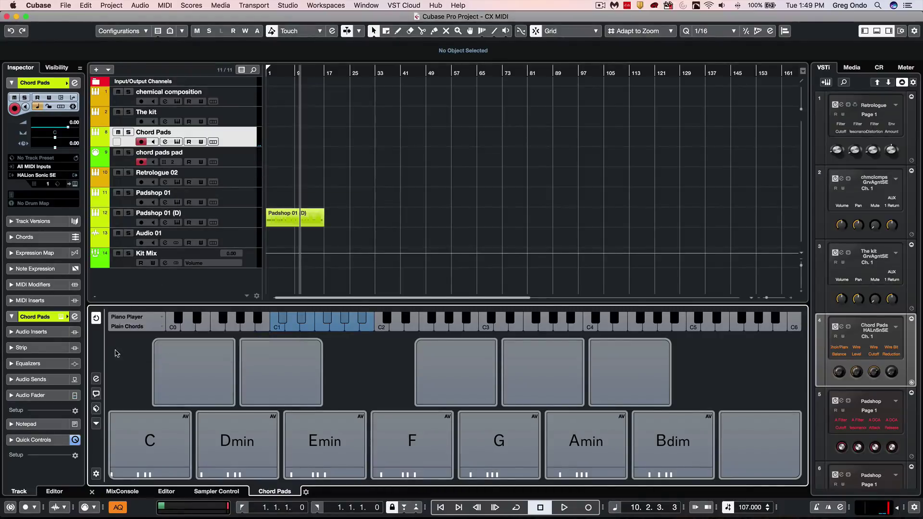
left_click(96, 320)
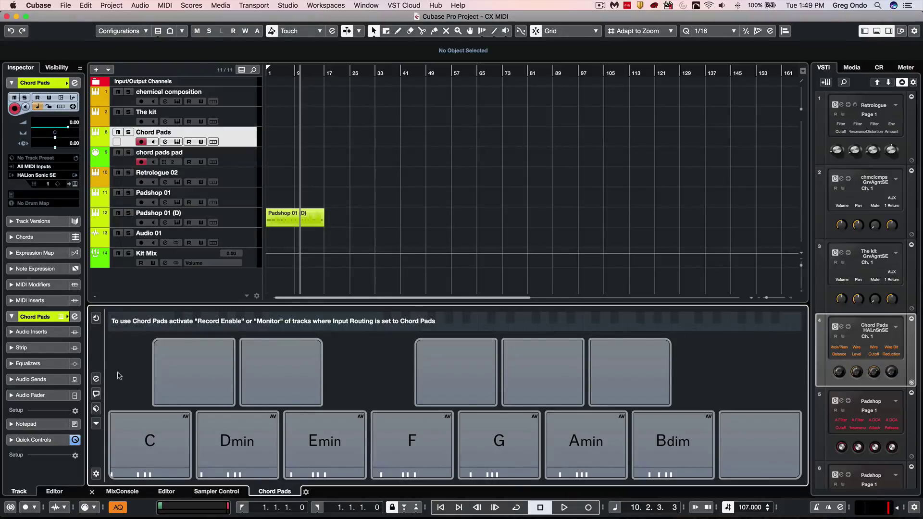
left_click(159, 440)
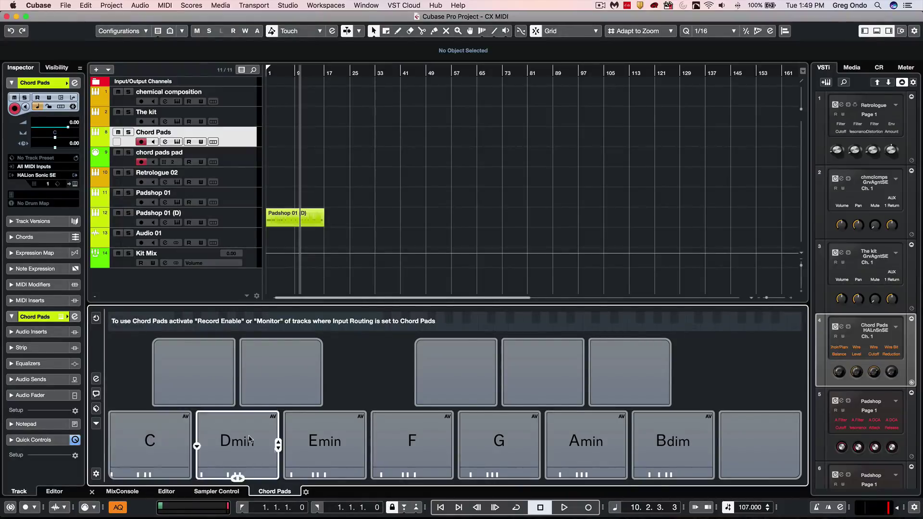
left_click(249, 439)
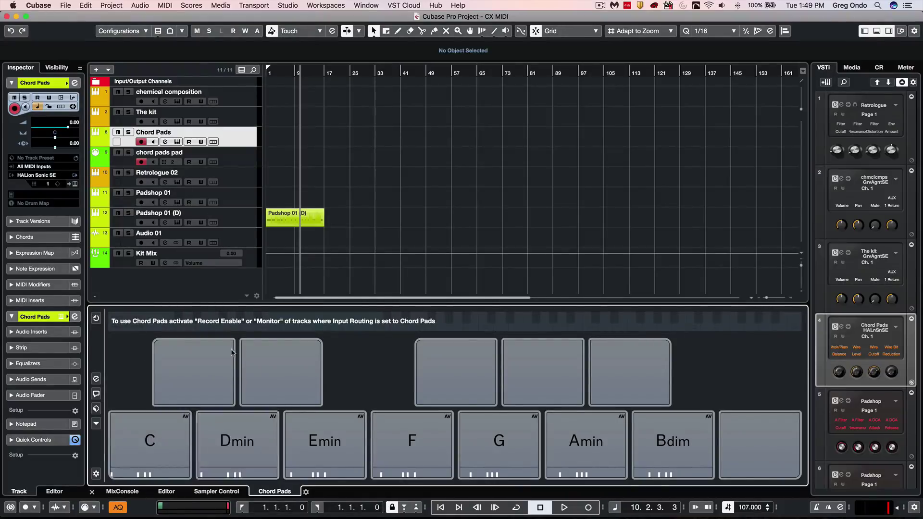
left_click(49, 166)
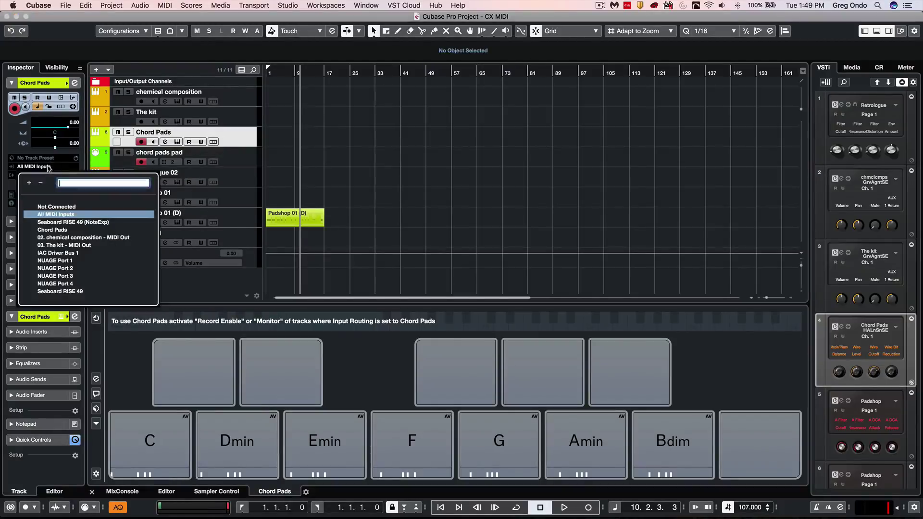
left_click(56, 230)
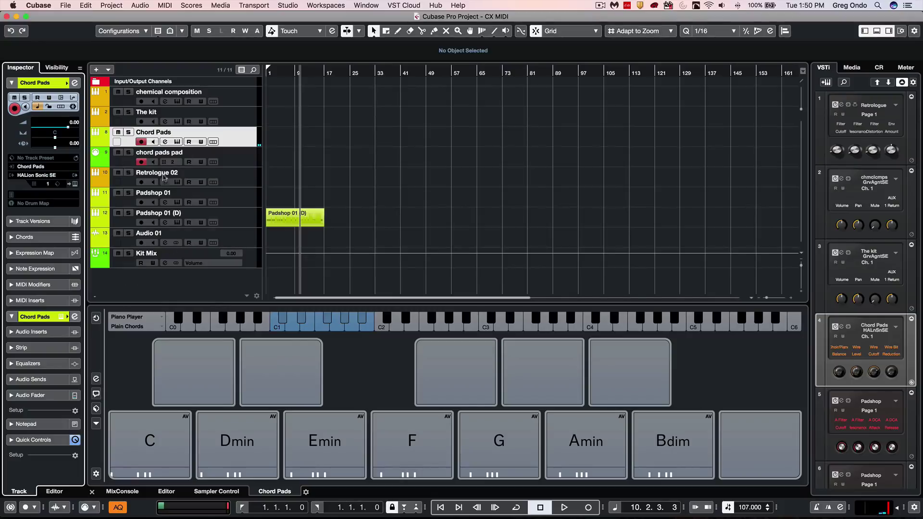
Browse the Chord Pads Setup's Pad Remote Control, Player Remote Control and Pad Layout pages, then close with OK.
left_click(95, 473)
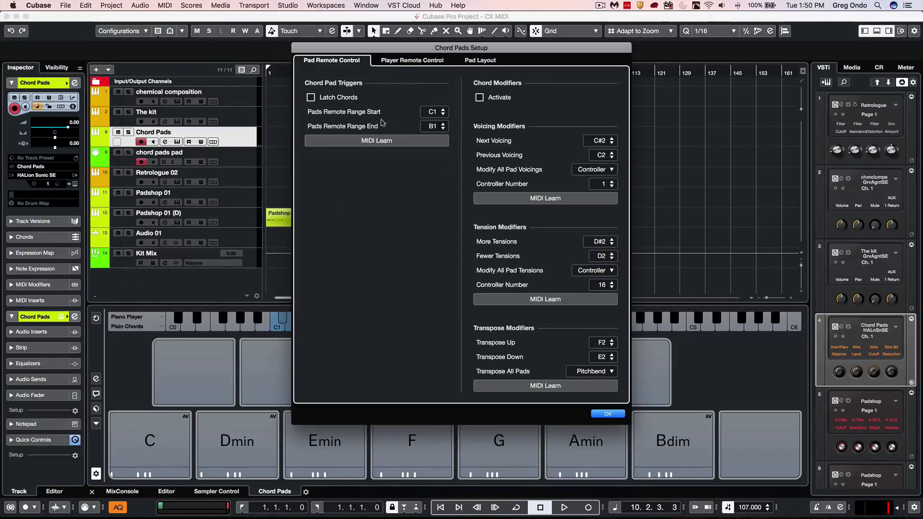
left_click(387, 60)
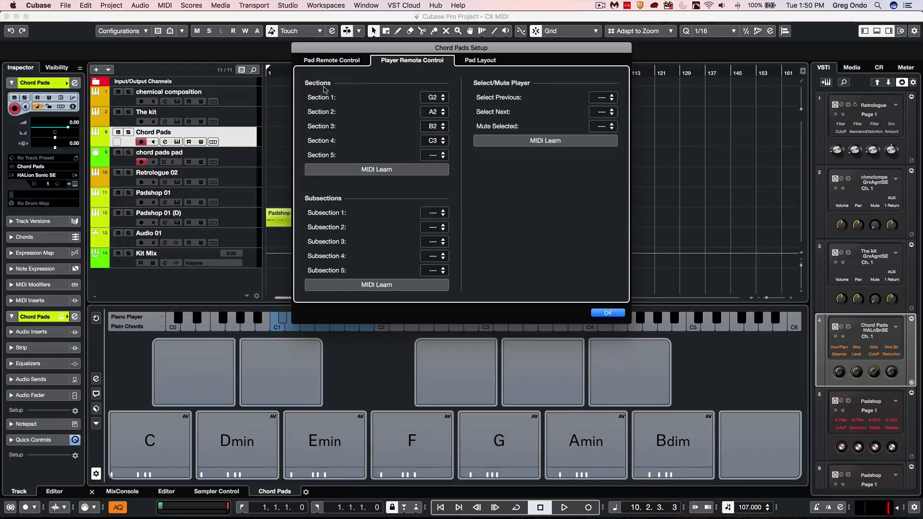
left_click(474, 61)
left_click(429, 60)
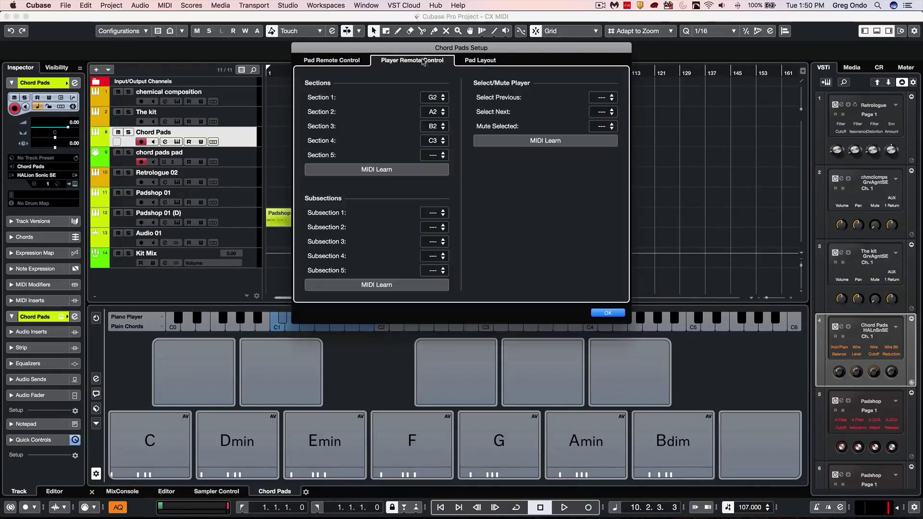
left_click(344, 61)
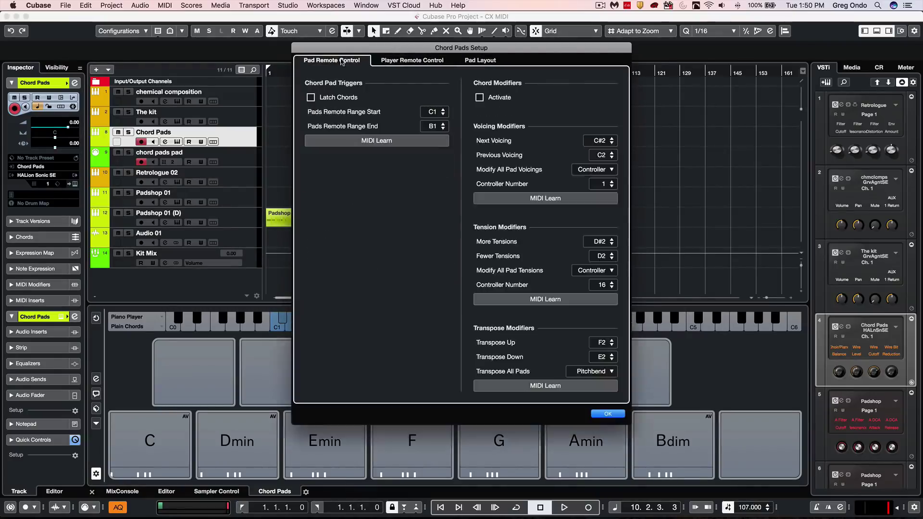
left_click(606, 413)
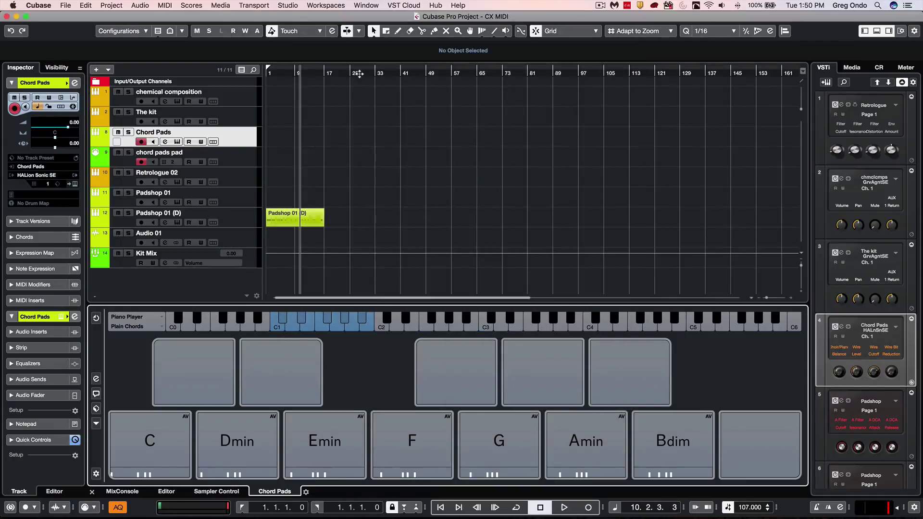
left_click(239, 221)
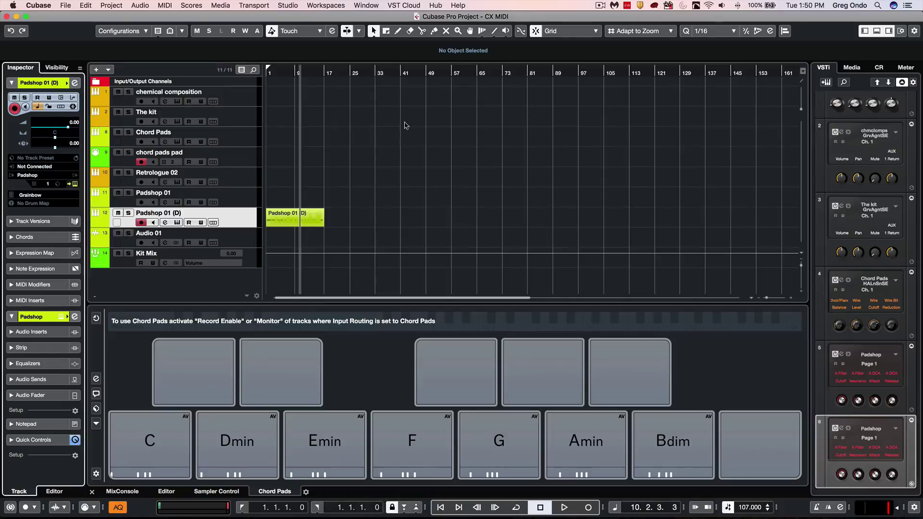
key("super+e")
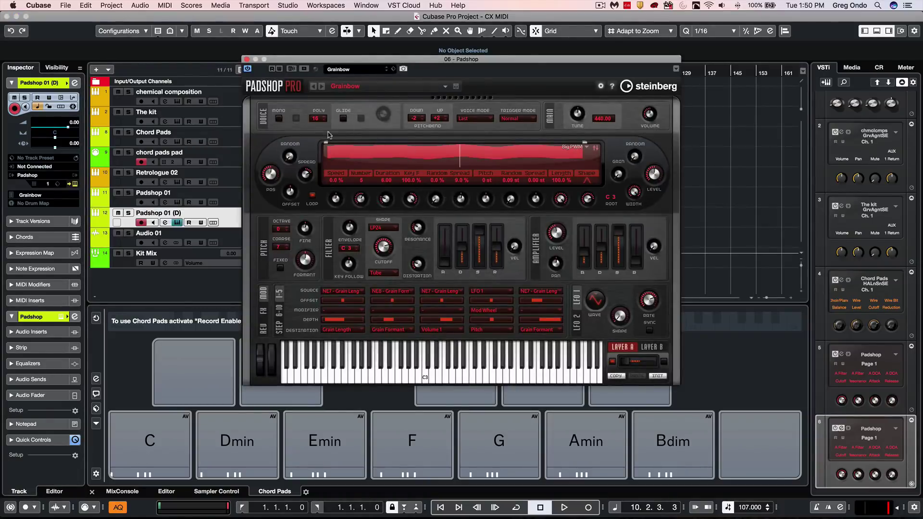
left_click(245, 59)
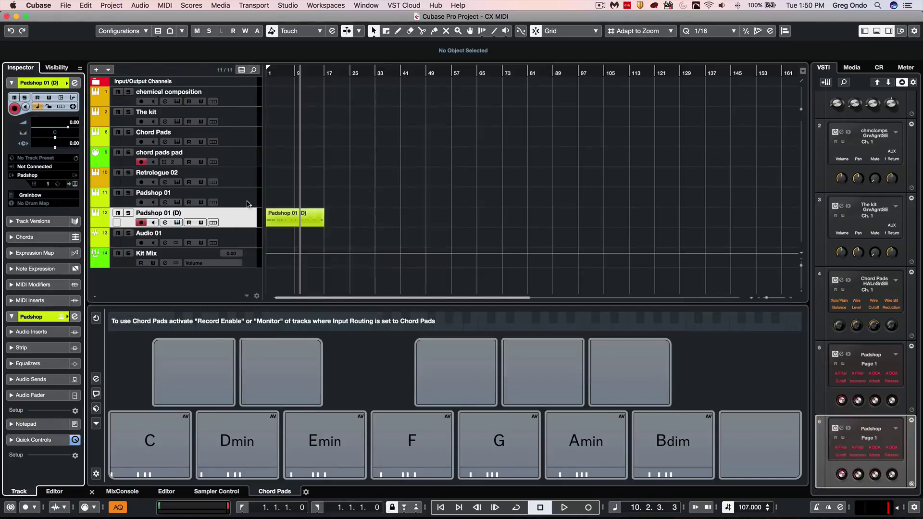
left_click(202, 185)
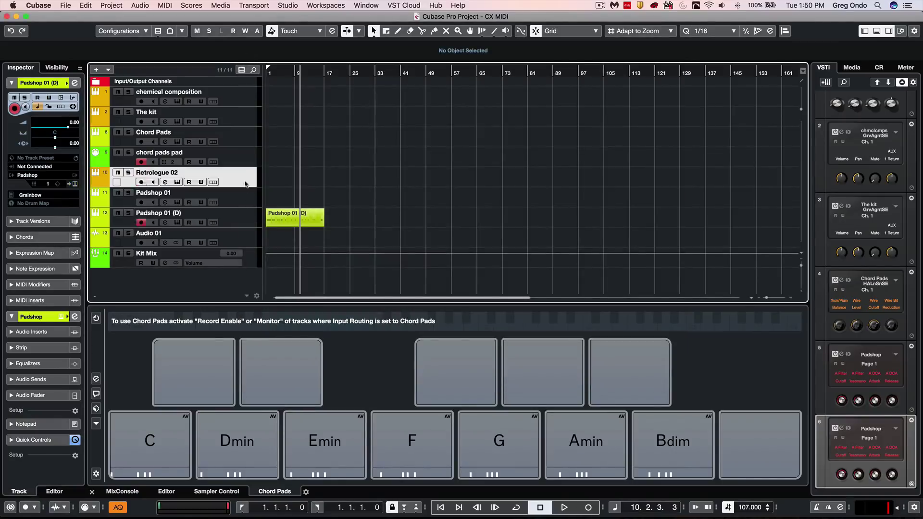
left_click(73, 185)
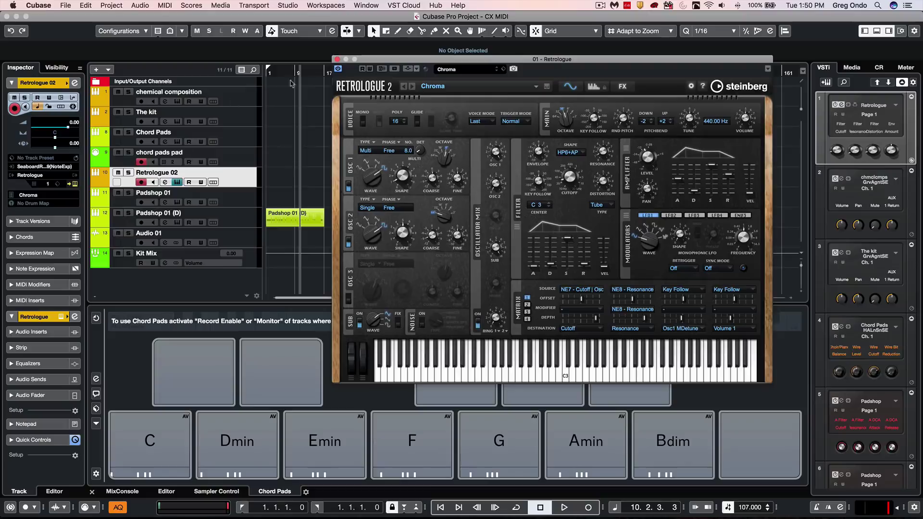
left_click(336, 59)
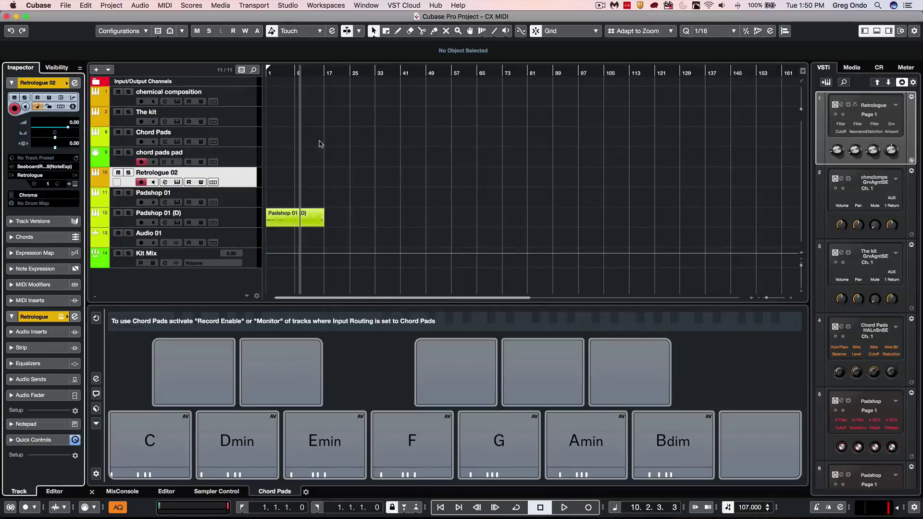
left_click(230, 211)
Open Padshop 01 (D) in the lower Key Editor, expand its note's expression curves, and show Note Expression settings.
double_click(295, 215)
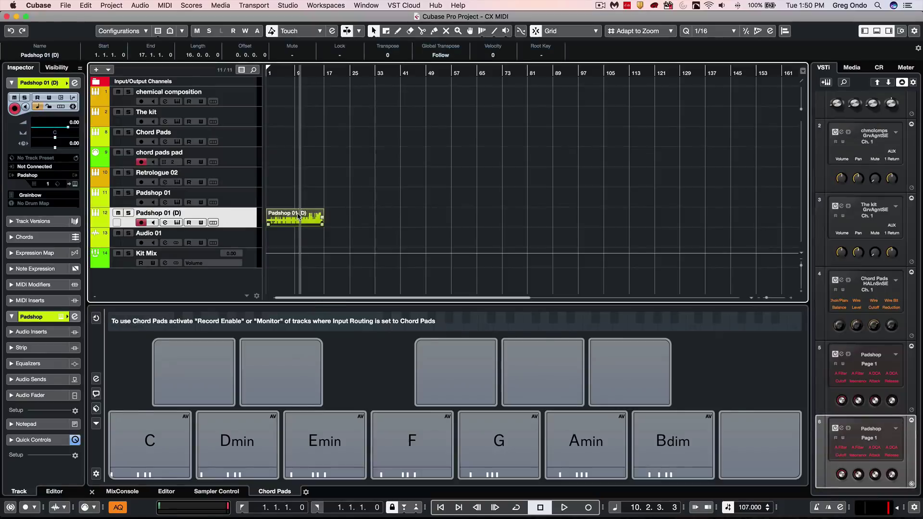
right_click(291, 400)
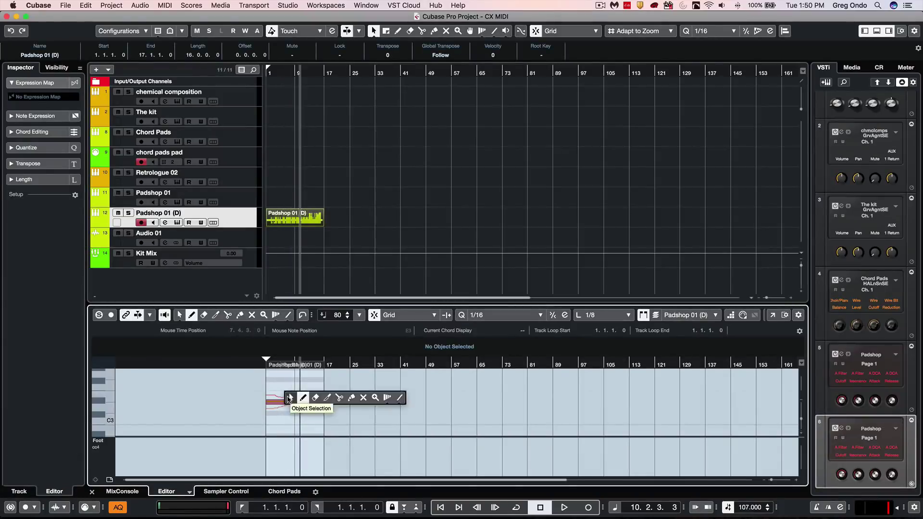
left_click(289, 400)
double_click(288, 402)
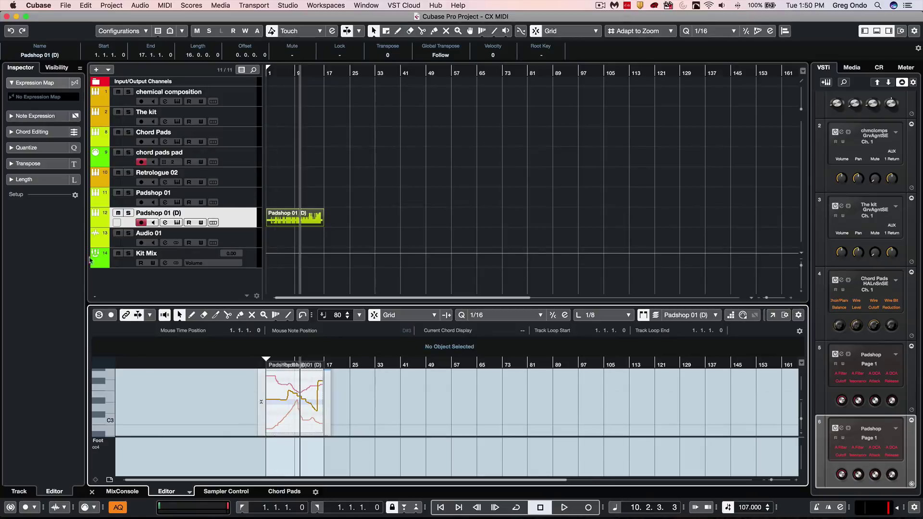
left_click(43, 115)
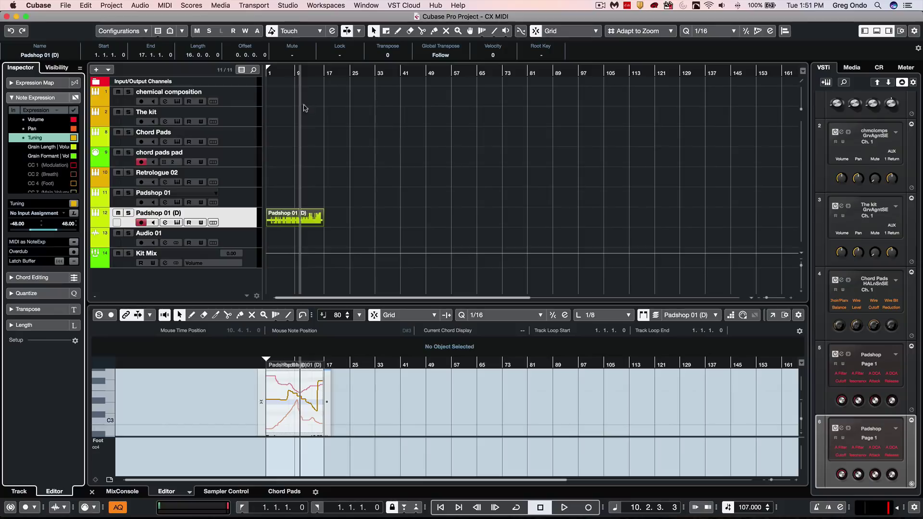
left_click(238, 195)
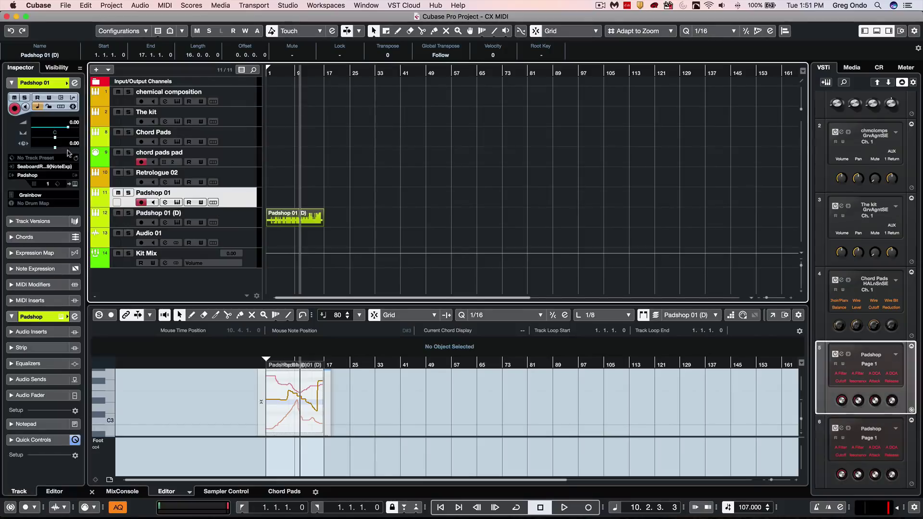
left_click(74, 184)
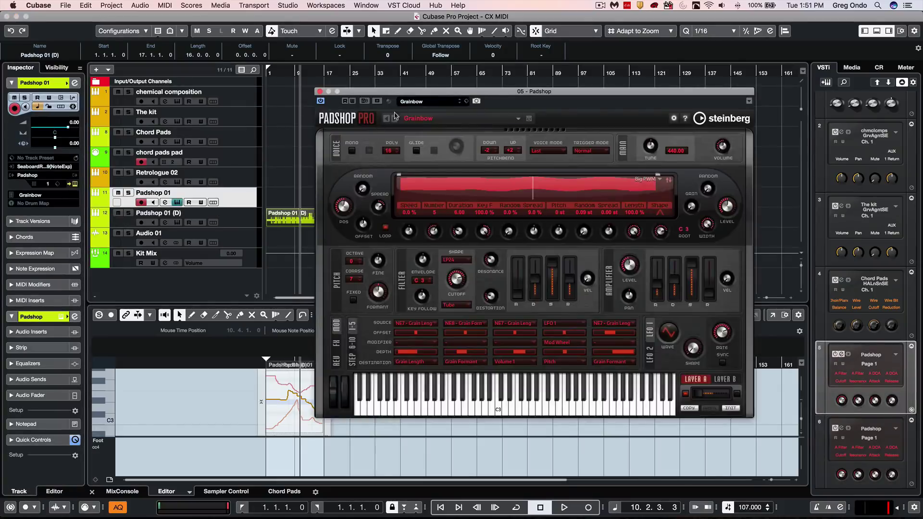
left_click(414, 102)
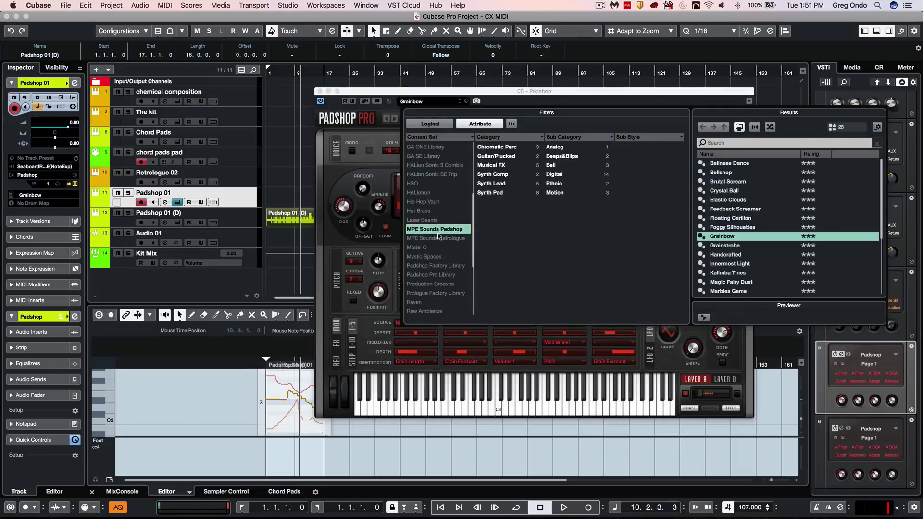
left_click(319, 92)
left_click(238, 174)
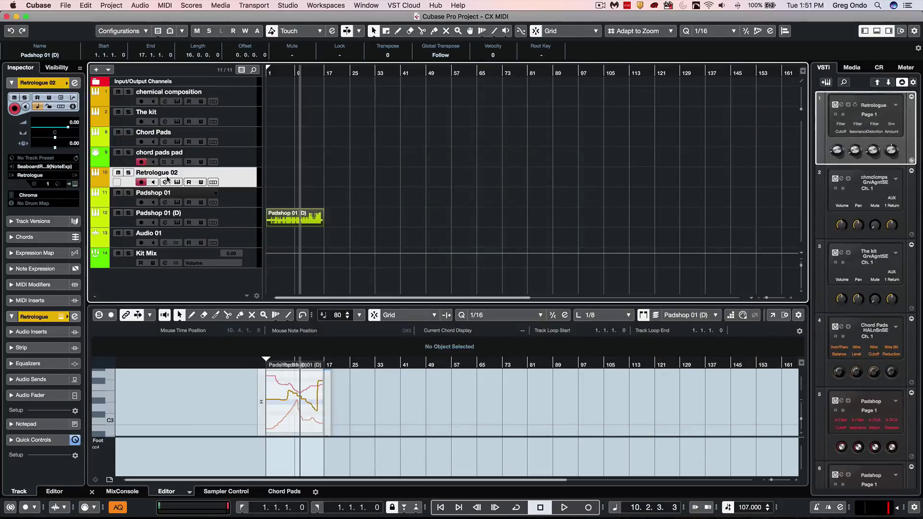
left_click(74, 184)
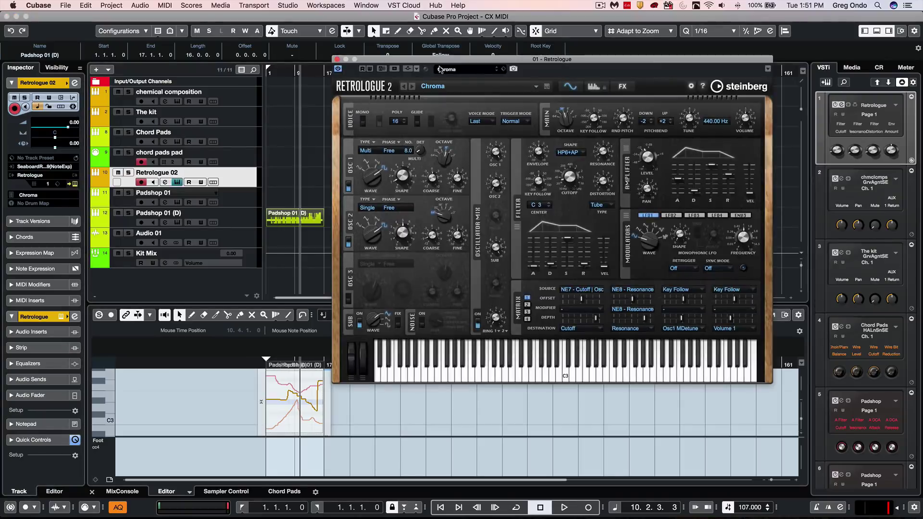
left_click(440, 69)
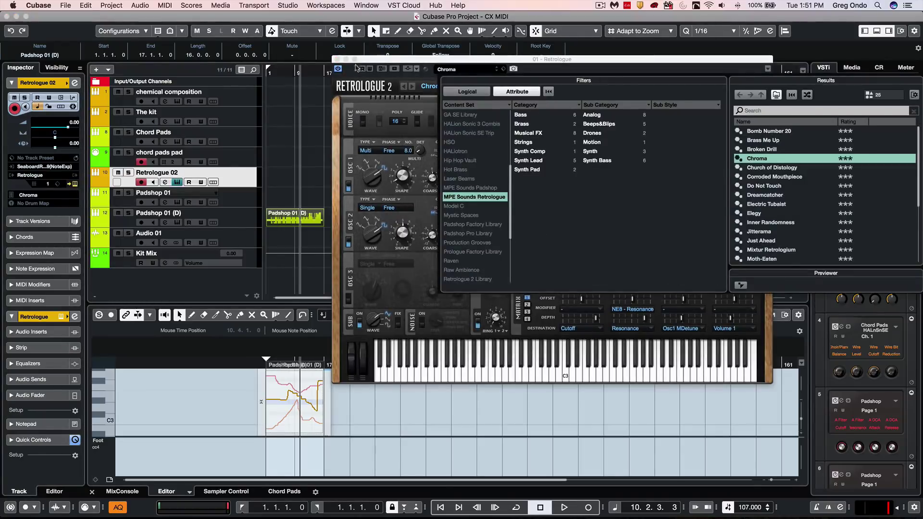
left_click(394, 61)
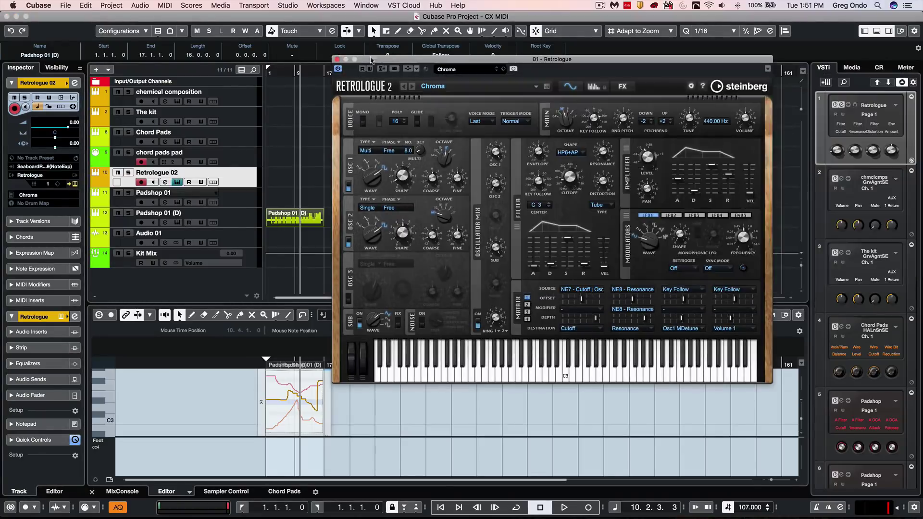
left_click(336, 59)
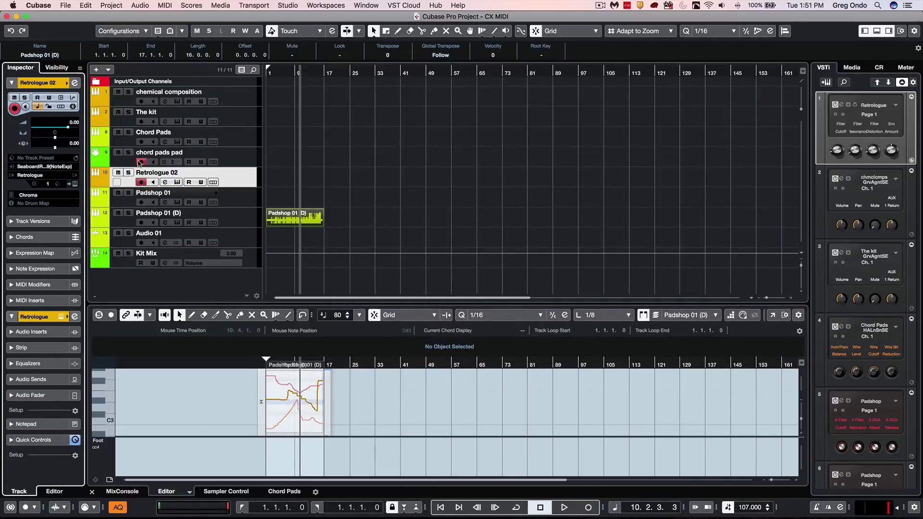
Disarm the chord pads pad track and review Seaboard RISE 49 (NoteExp) MPE settings in Studio Setup.
left_click(140, 163)
left_click(334, 6)
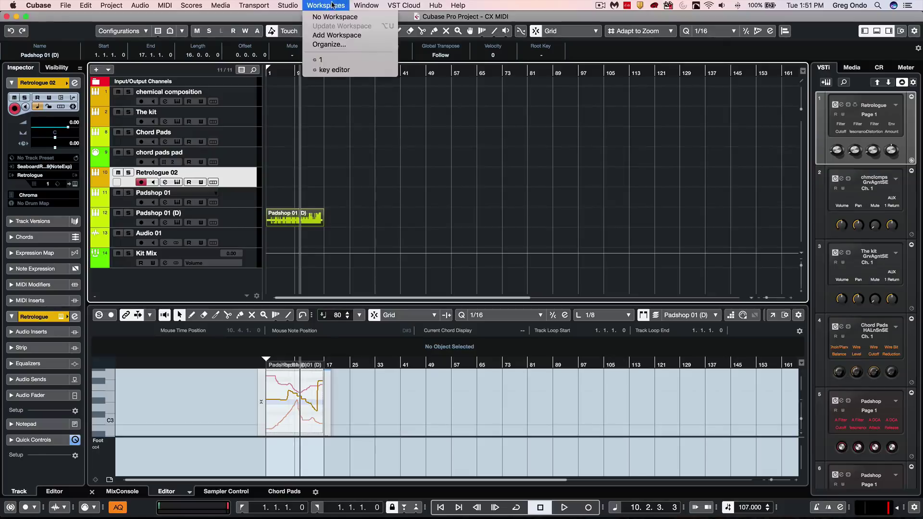
mouse_move(291, 6)
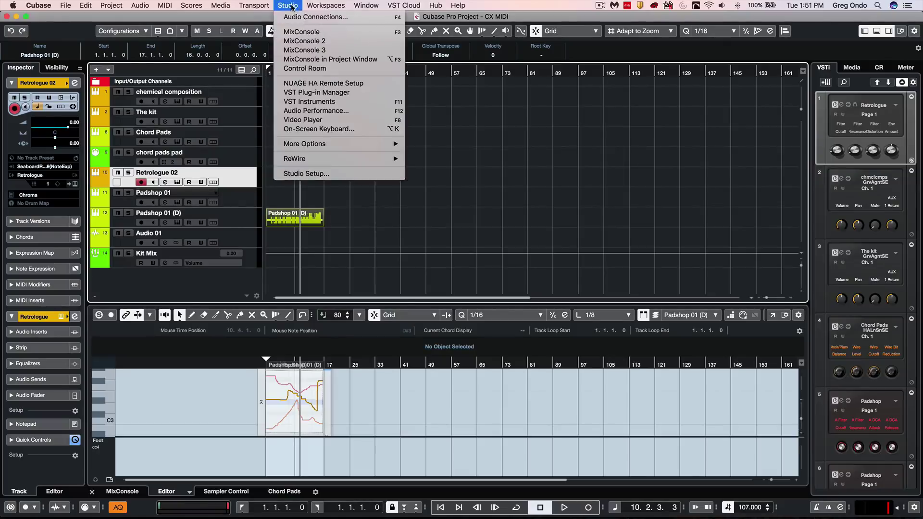
left_click(306, 174)
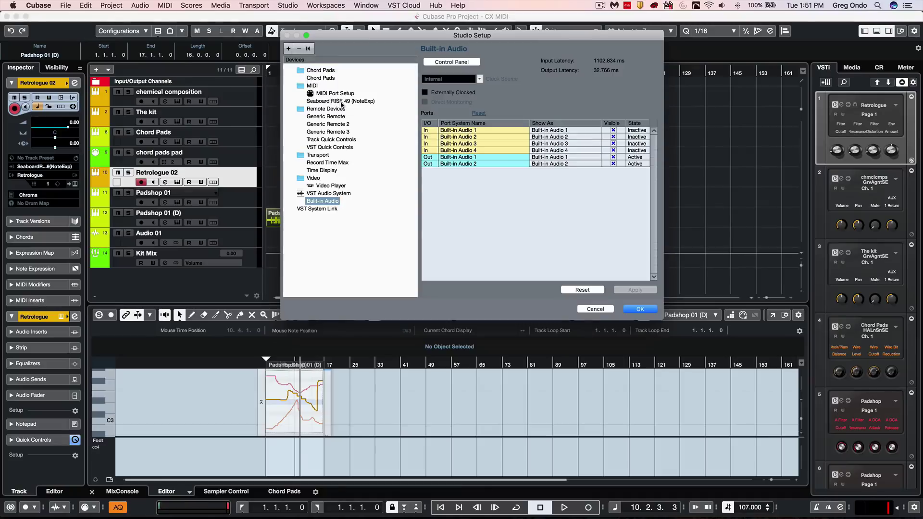
left_click(321, 101)
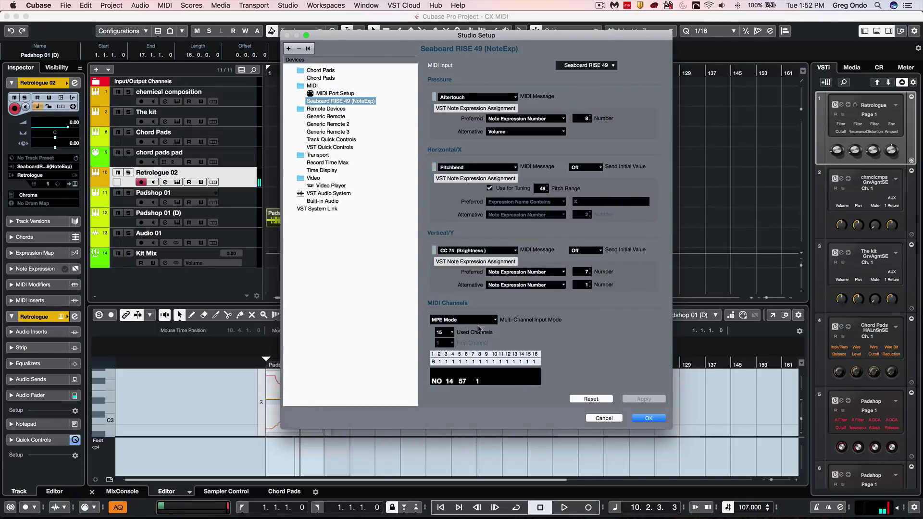
left_click(649, 418)
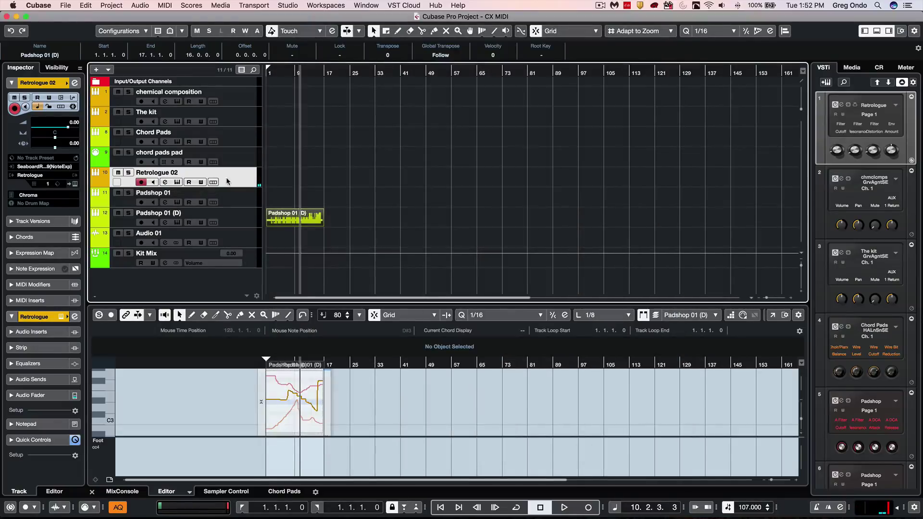
Confirm Padshop 01's input is Seaboard RISE 49 (NoteExp), mute Padshop 01 (D), and start recording.
left_click(238, 204)
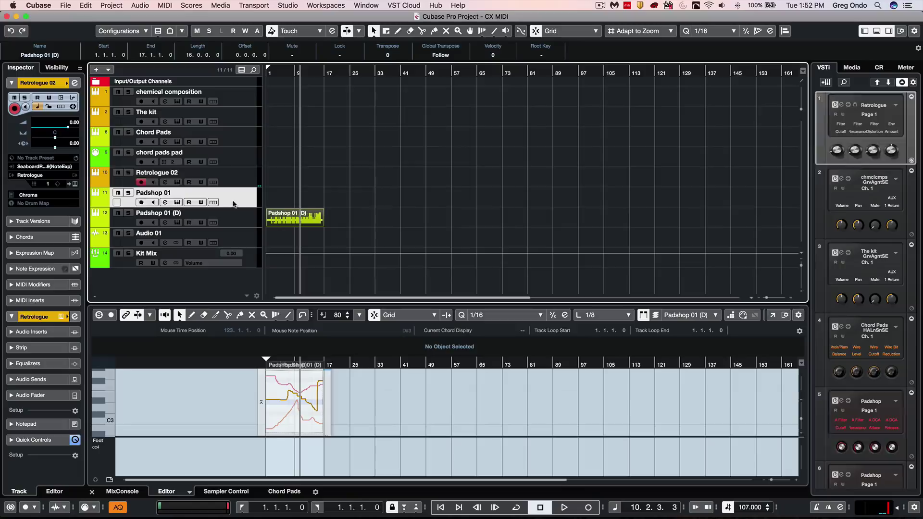
left_click(52, 167)
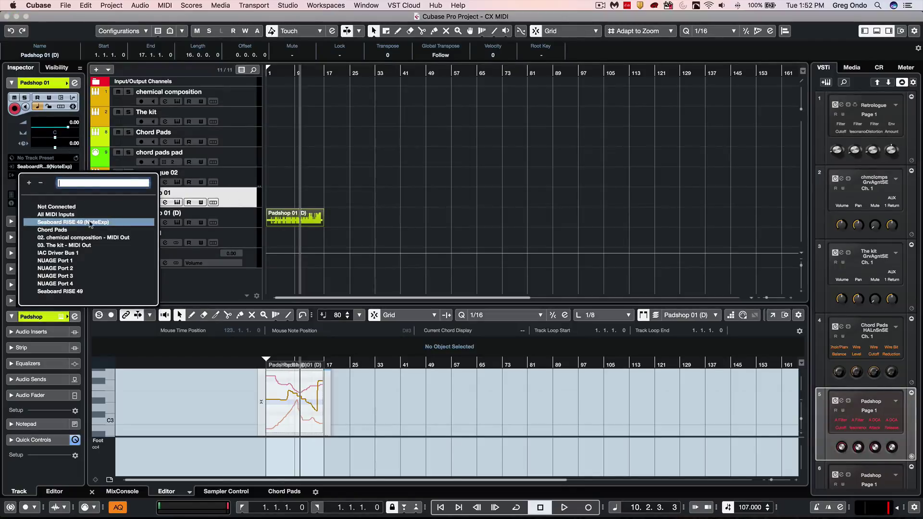
left_click(352, 189)
left_click(118, 213)
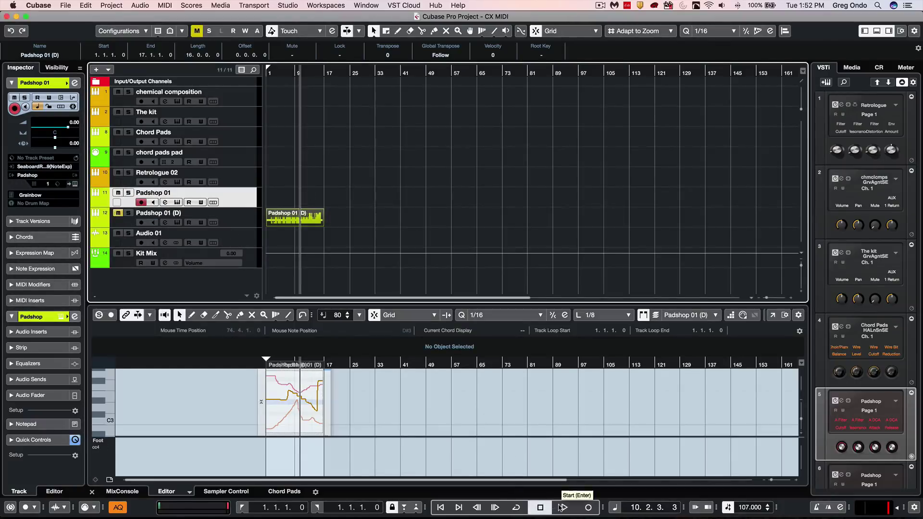
left_click(587, 507)
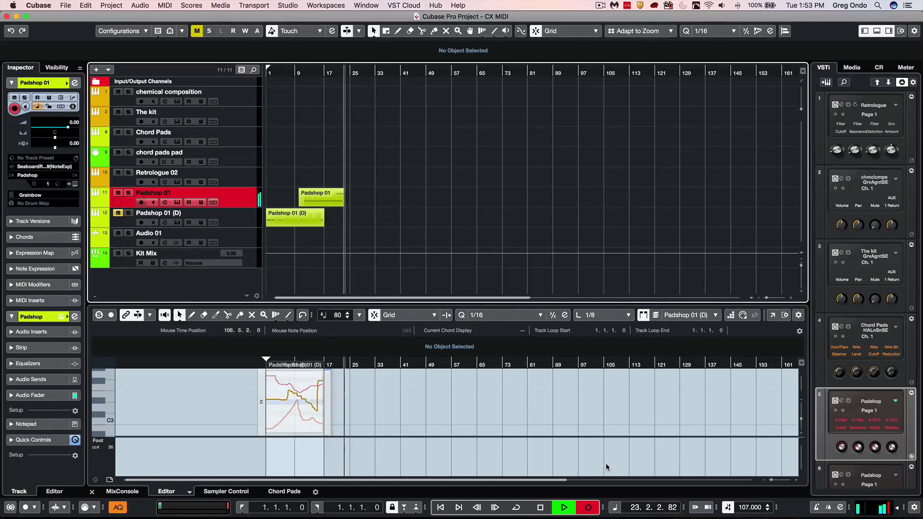
Stop recording and open the new Padshop 01 part's long note expression curves in the Key Editor window.
key("space")
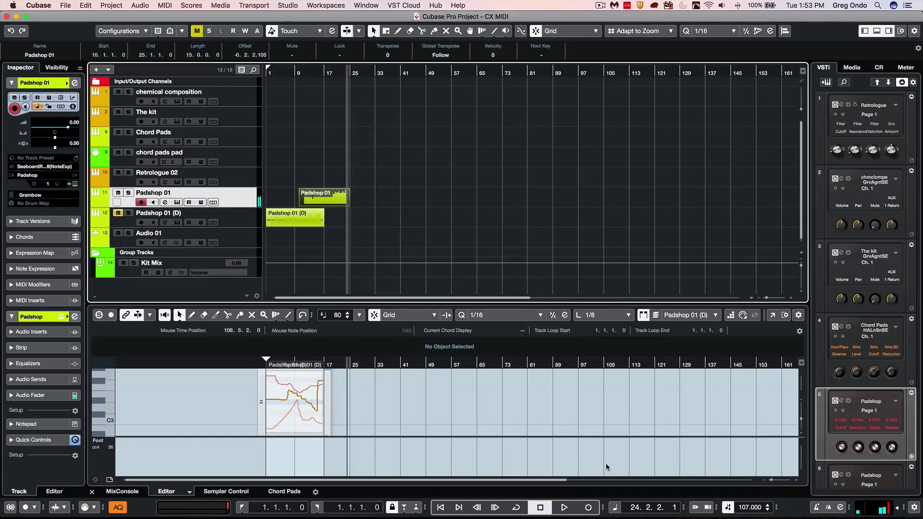
left_click(335, 196)
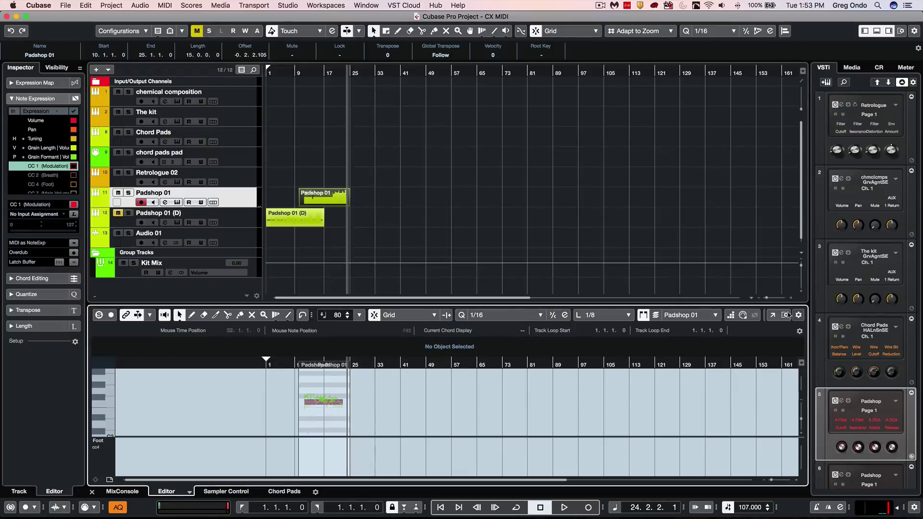
left_click(771, 316)
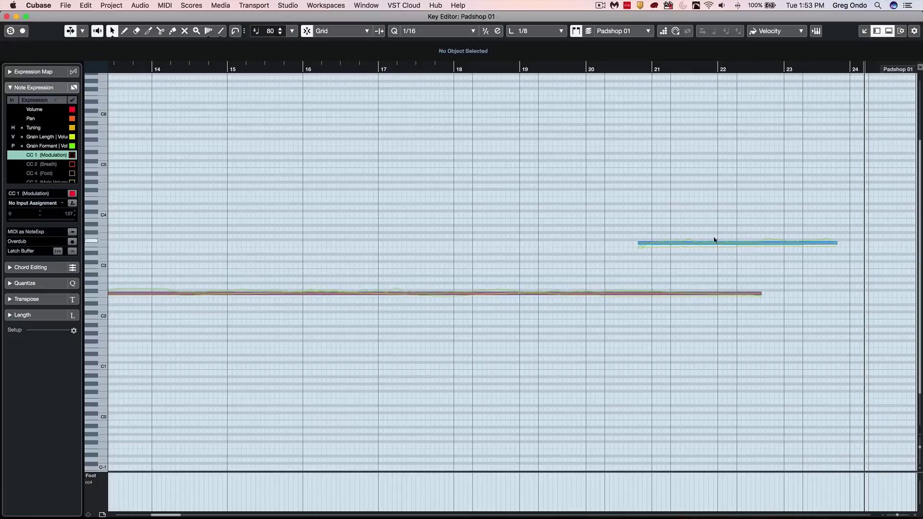
double_click(413, 294)
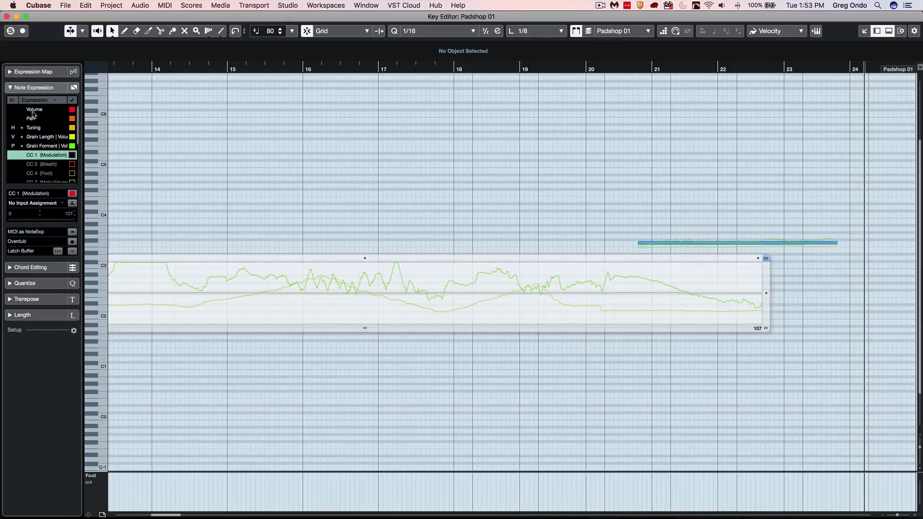
Set Grain Formant's input to No Input Assignment and Volume's to Horizontal/X.
left_click(13, 146)
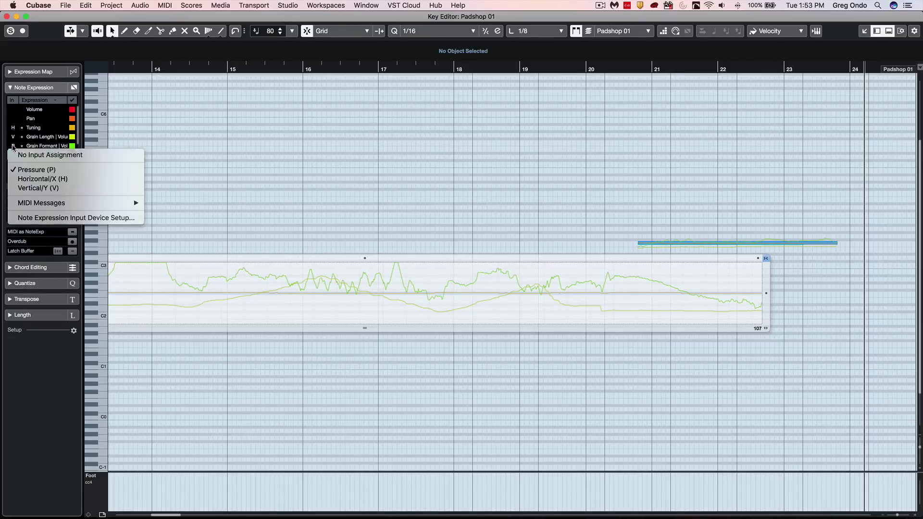
left_click(38, 155)
left_click(13, 110)
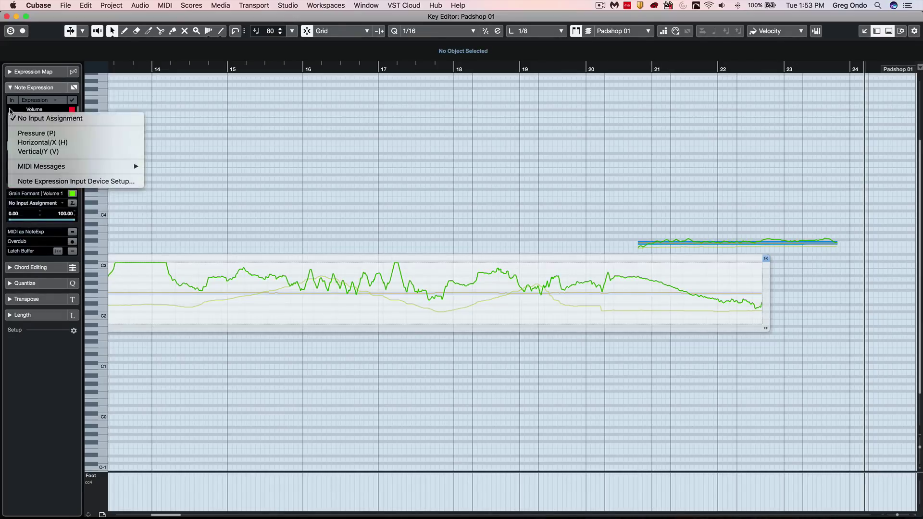
left_click(44, 142)
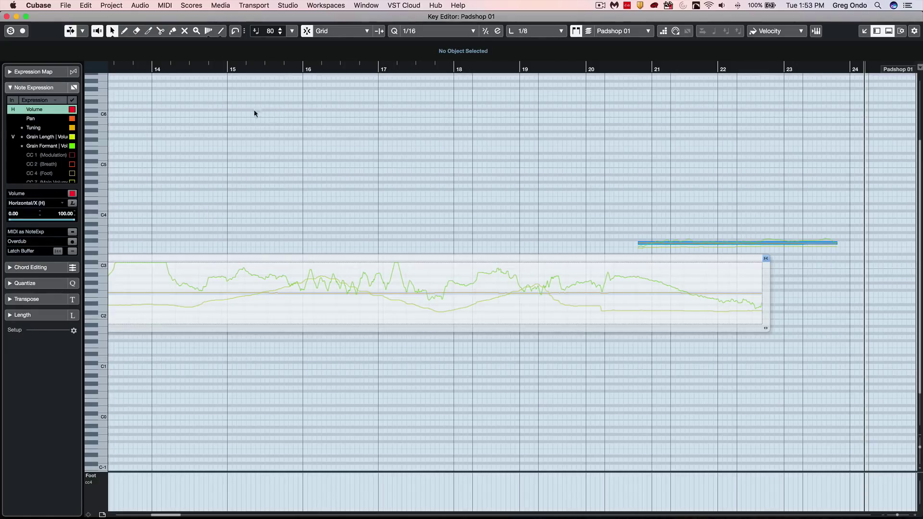
left_click(6, 17)
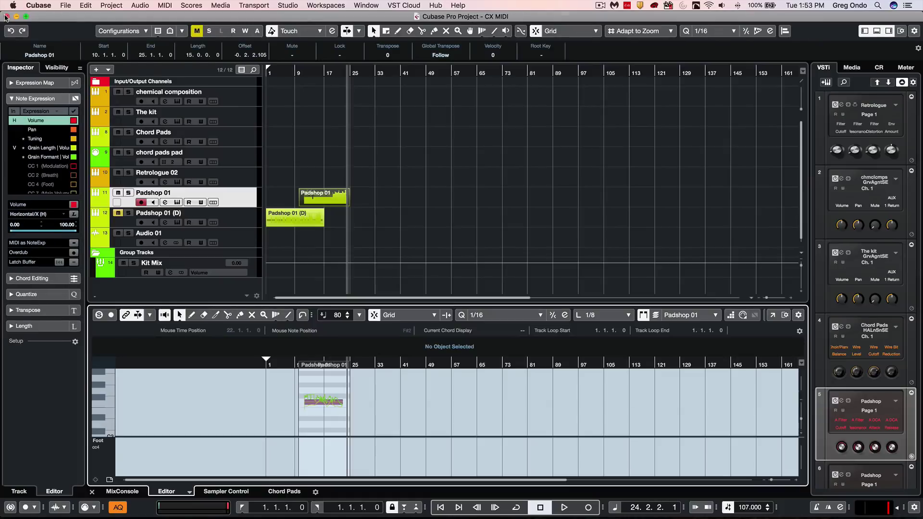